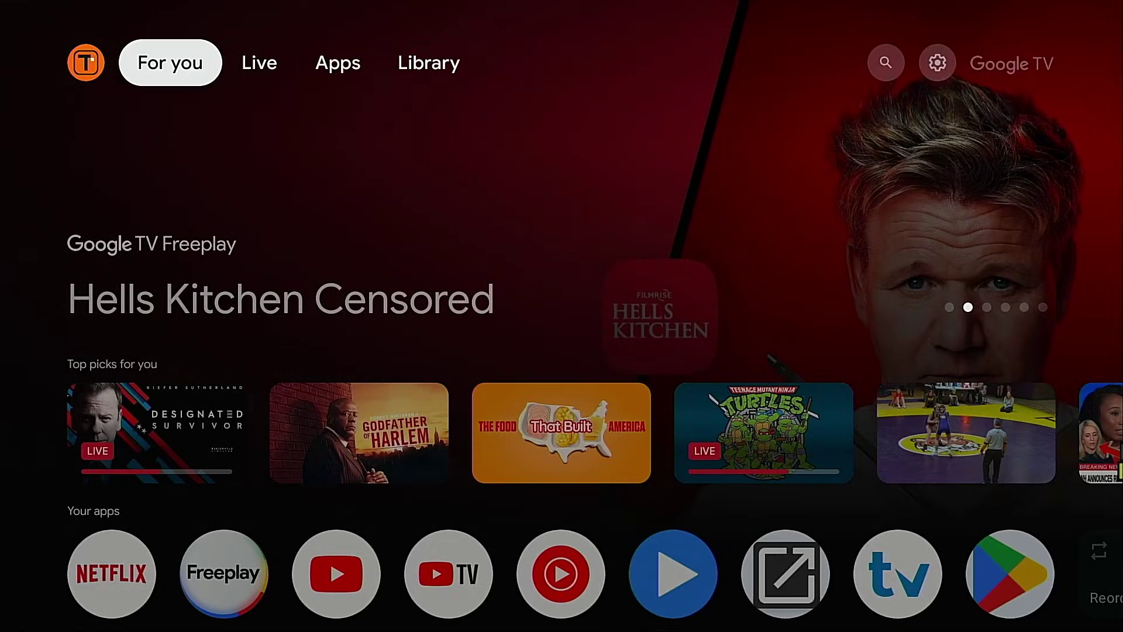
# Turn off 'Scan apps with Play Protect' under Settings > Apps > Security, then go Home.
pyautogui.press('Right')
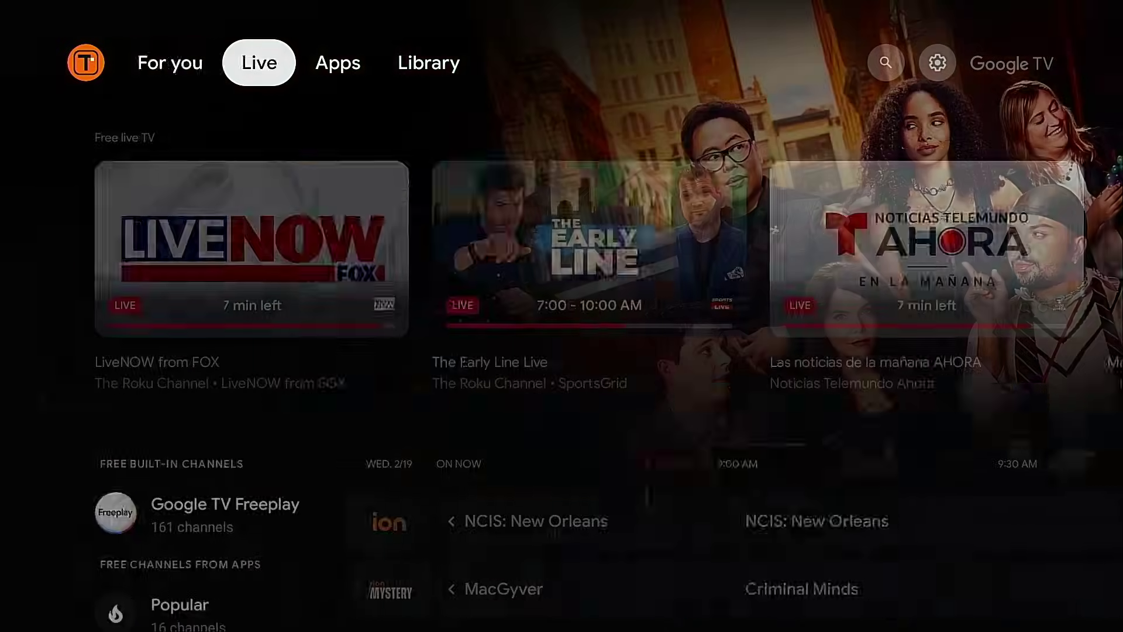
pyautogui.press('Right')
pyautogui.press('Right')
pyautogui.press('Right')
pyautogui.press('Right')
pyautogui.press('Return')
pyautogui.press('Return')
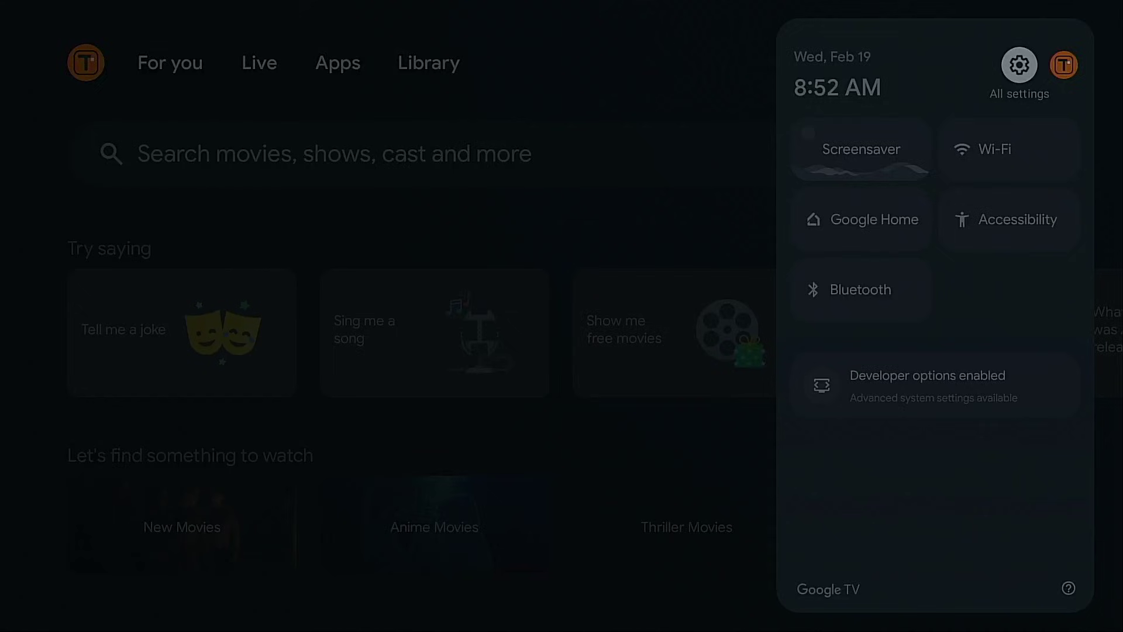
pyautogui.press('Down')
pyautogui.press('Down')
pyautogui.press('Down')
pyautogui.press('Down')
pyautogui.press('Return')
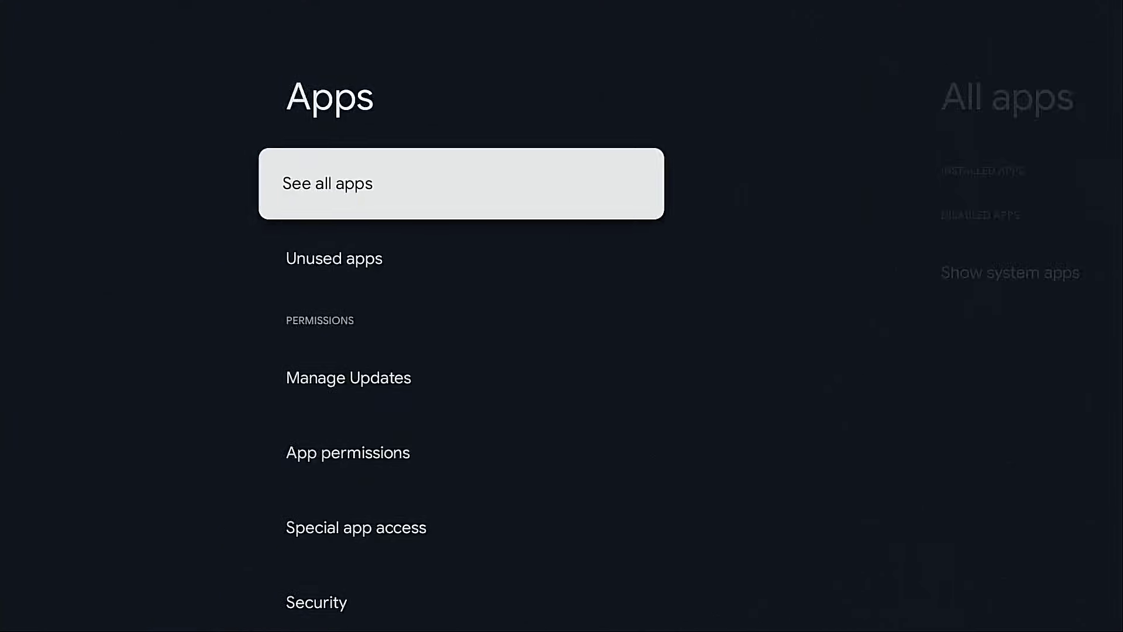
pyautogui.press('Down')
pyautogui.press('Down')
pyautogui.press('Down')
pyautogui.press('Down')
pyautogui.press('Down')
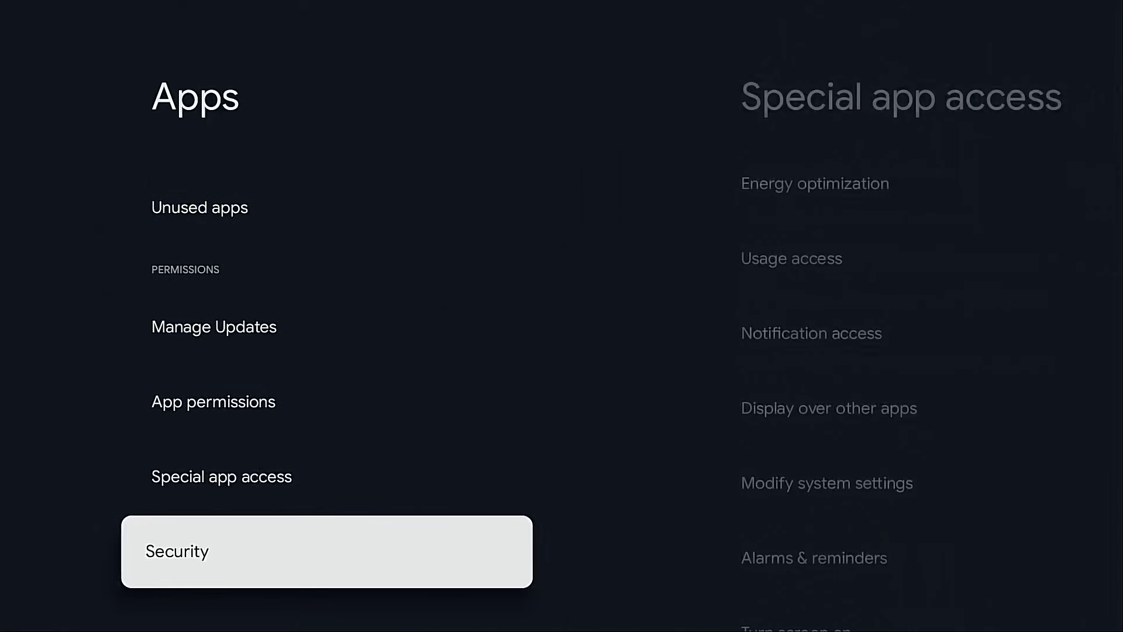
pyautogui.press('Return')
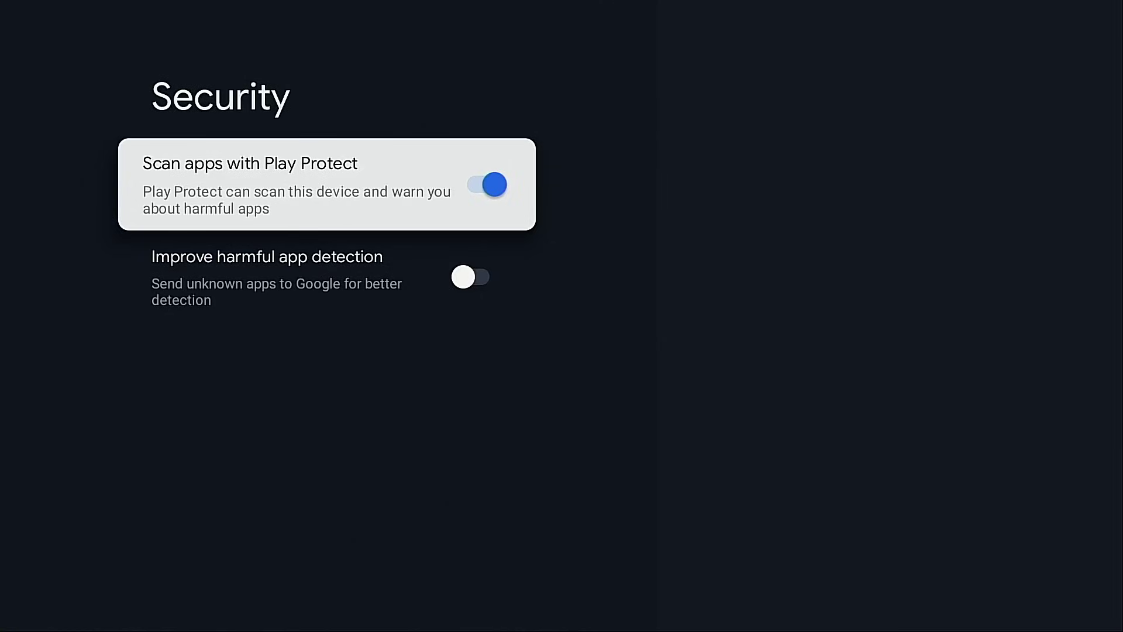
pyautogui.press('Return')
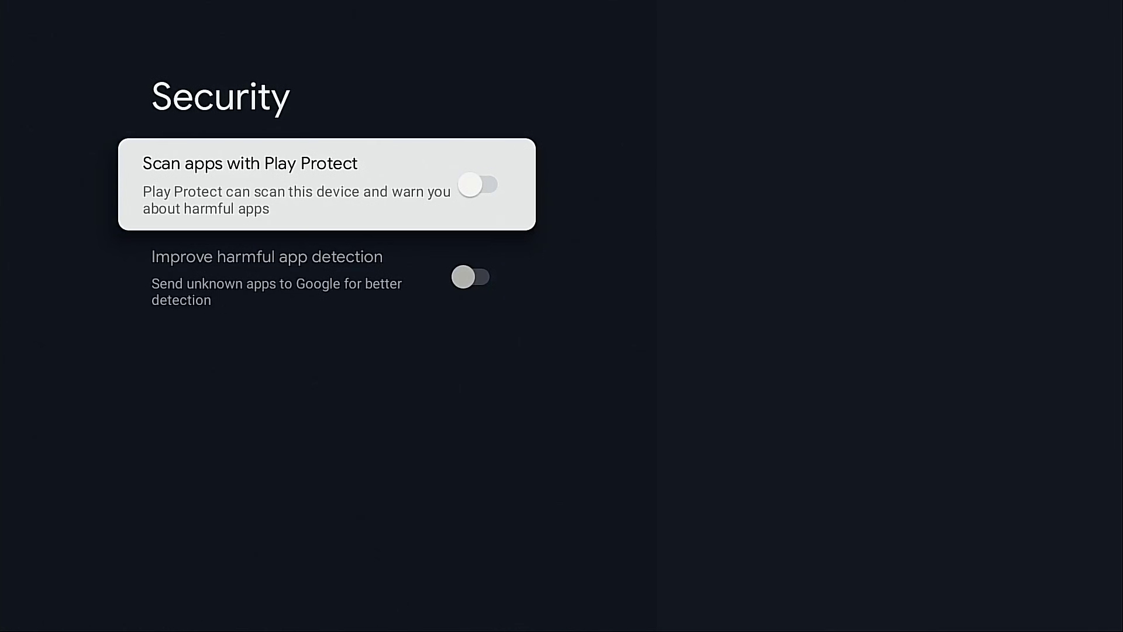
pyautogui.press('Home')
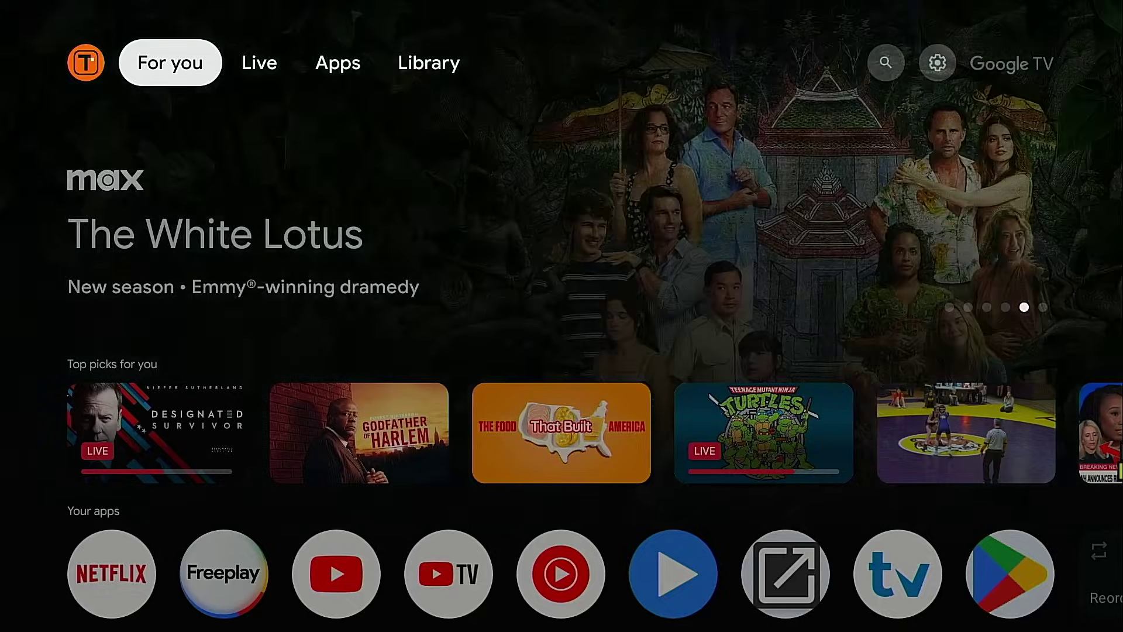
# Open Google Play from the 'Search for apps and games' bar on the Apps tab.
pyautogui.press('Right')
pyautogui.press('Right')
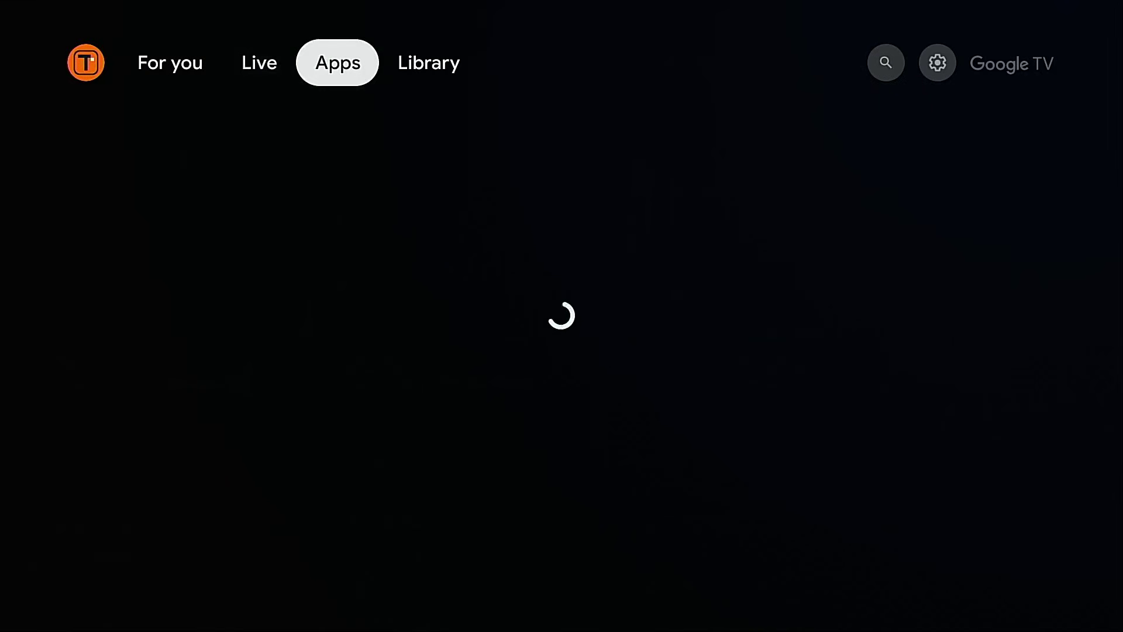
pyautogui.press('Down')
pyautogui.press('Down')
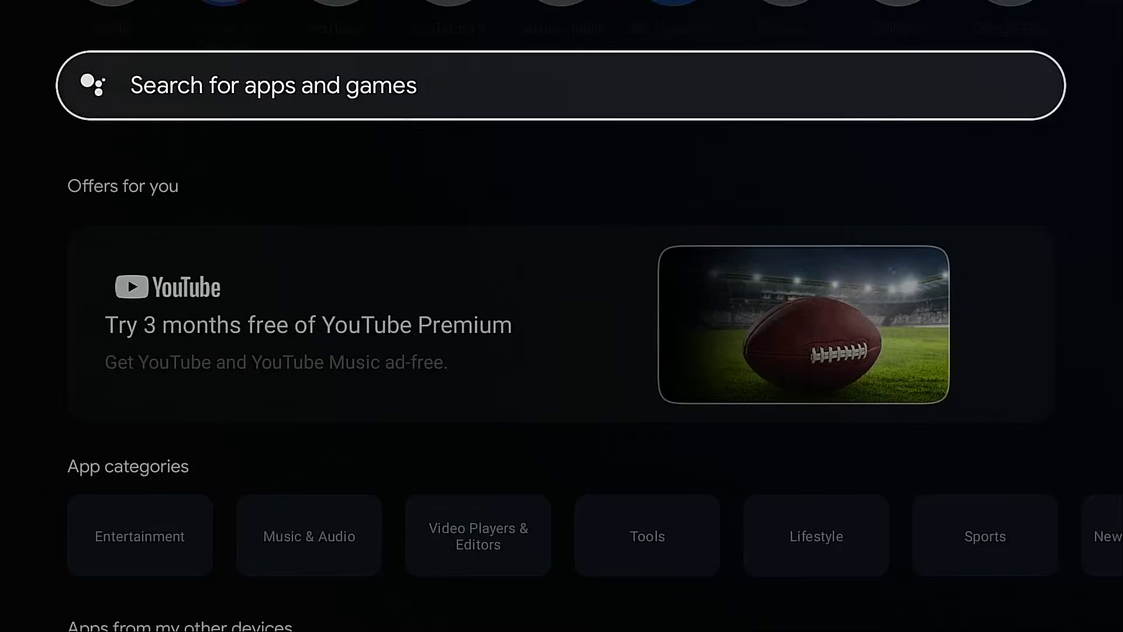
pyautogui.press('Down')
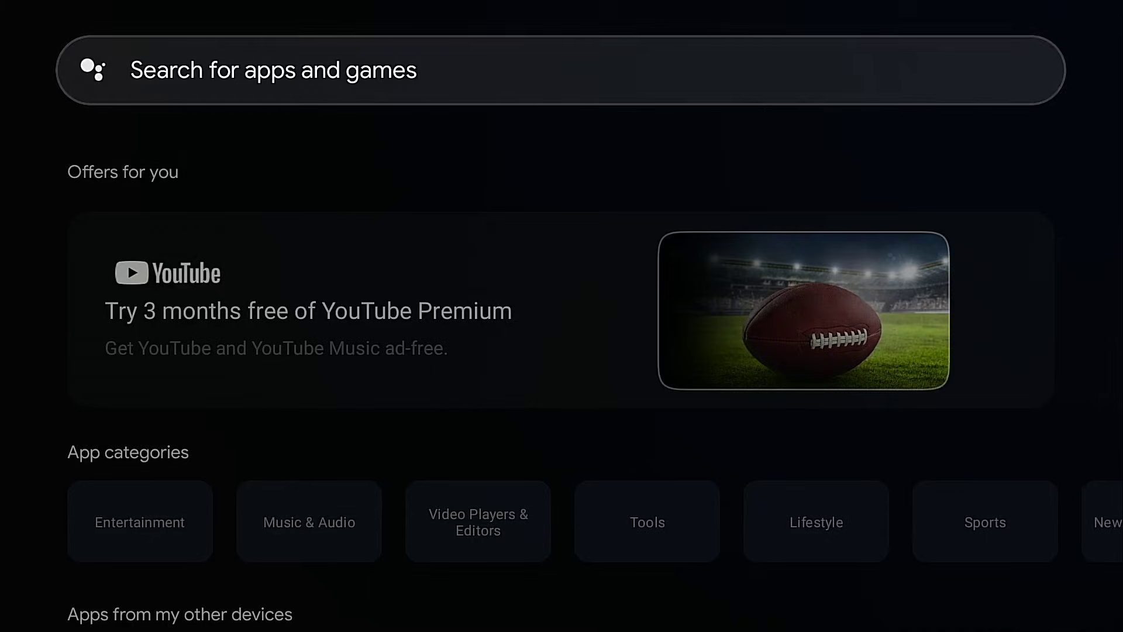
pyautogui.press('Return')
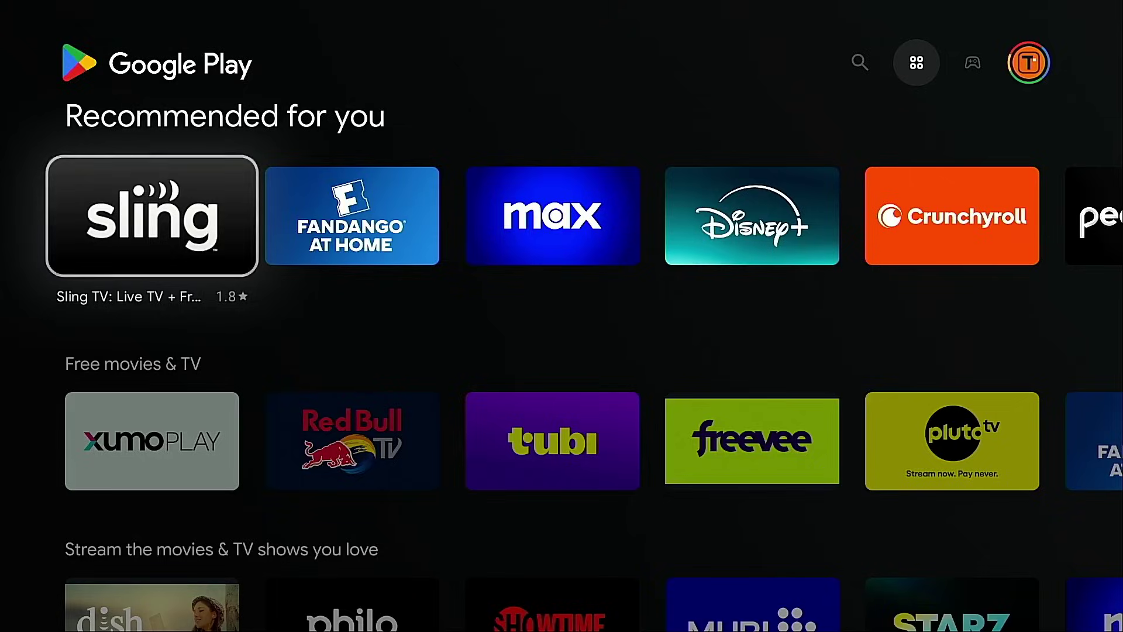
# Voice-search the Play store for 'downloader' and open the Downloader by AFTVnews page.
pyautogui.press('Up')
pyautogui.press('Left')
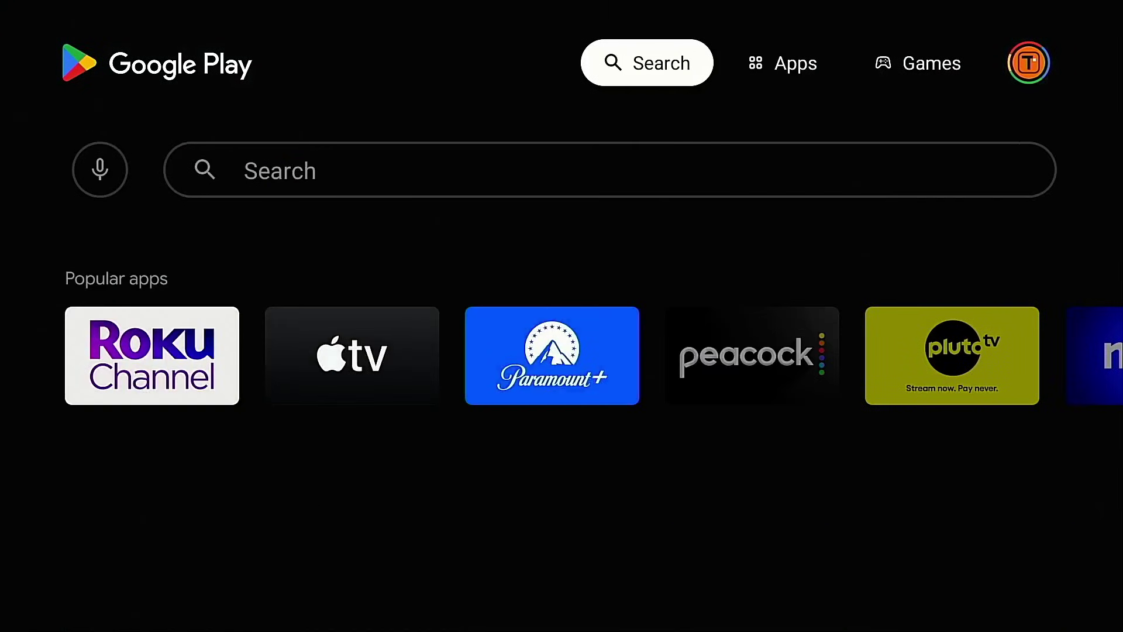
pyautogui.press('Down')
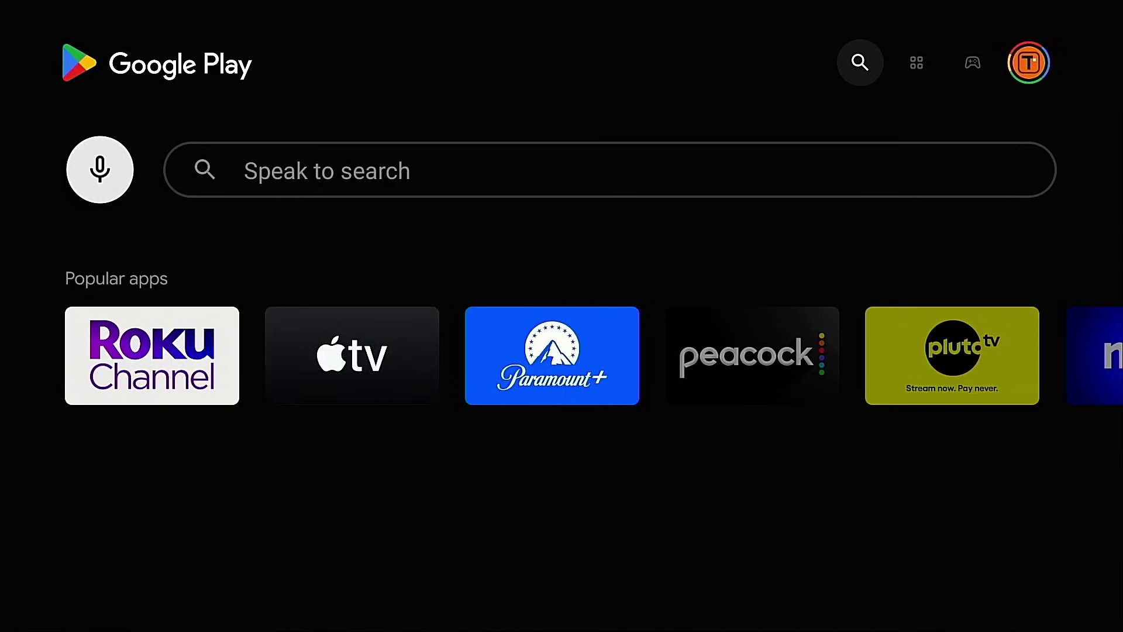
pyautogui.press('Return')
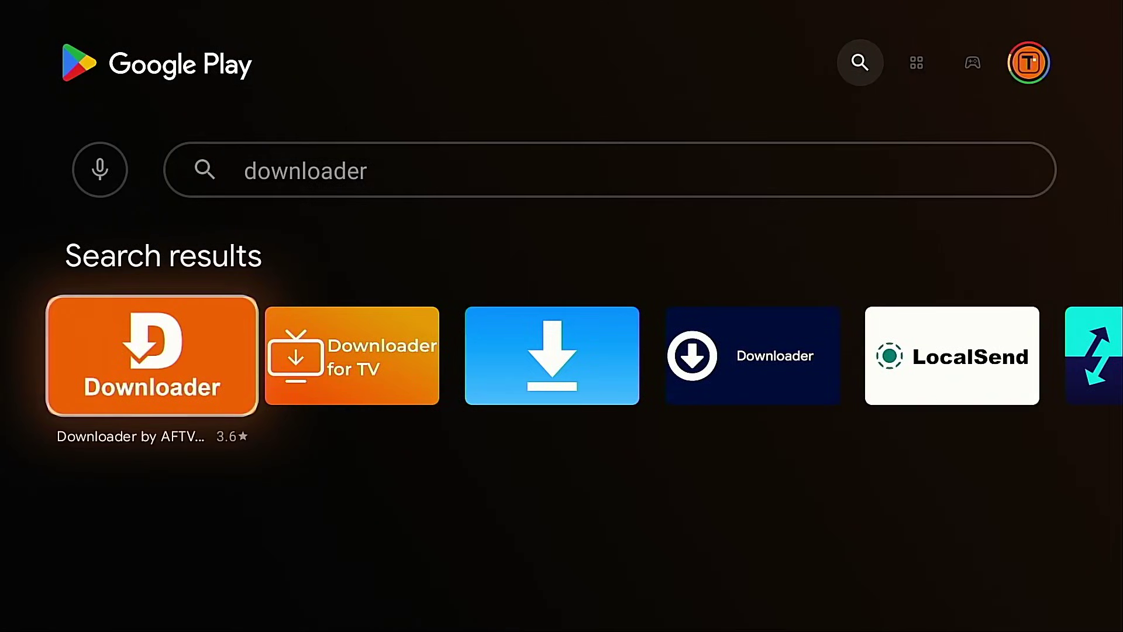
pyautogui.press('Right')
pyautogui.press('Right')
pyautogui.press('Right')
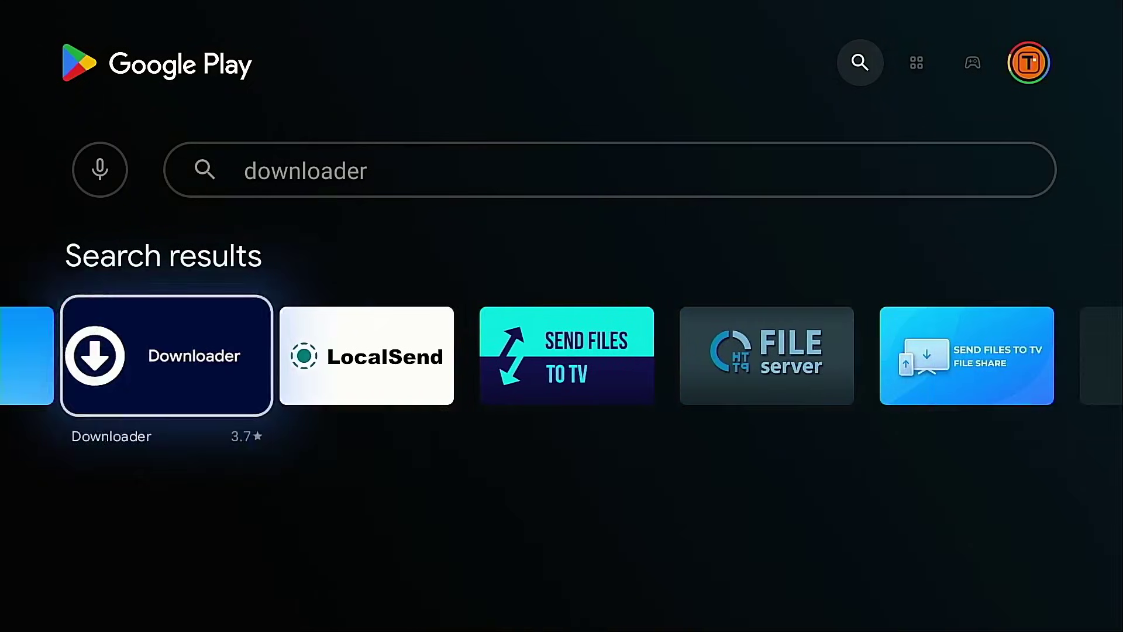
pyautogui.press('Left')
pyautogui.press('Left')
pyautogui.press('Left')
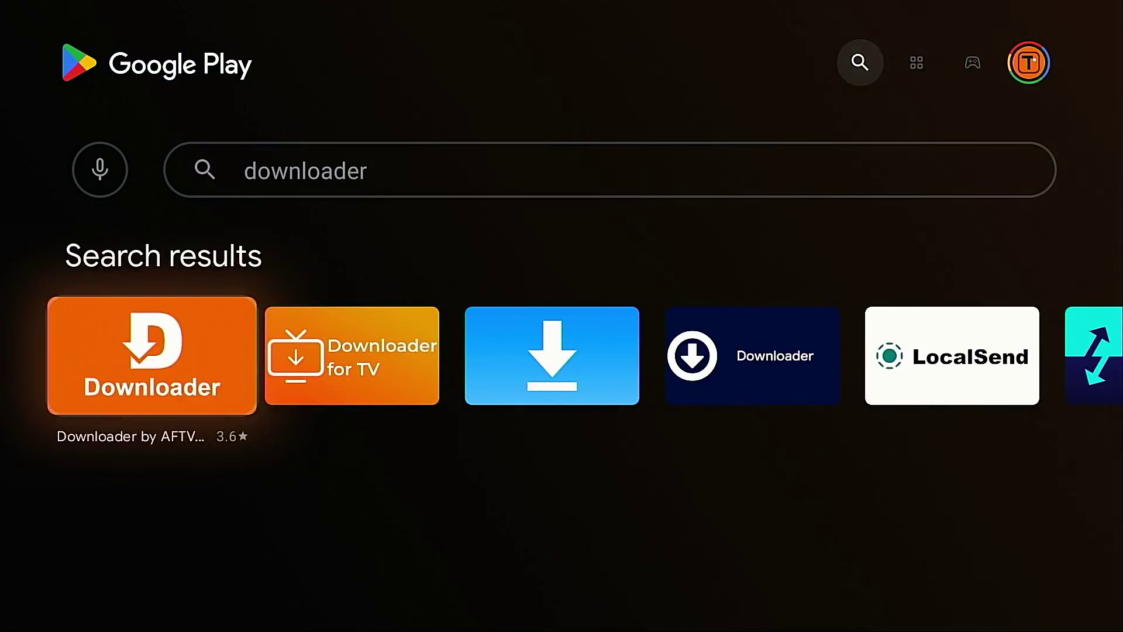
pyautogui.press('Return')
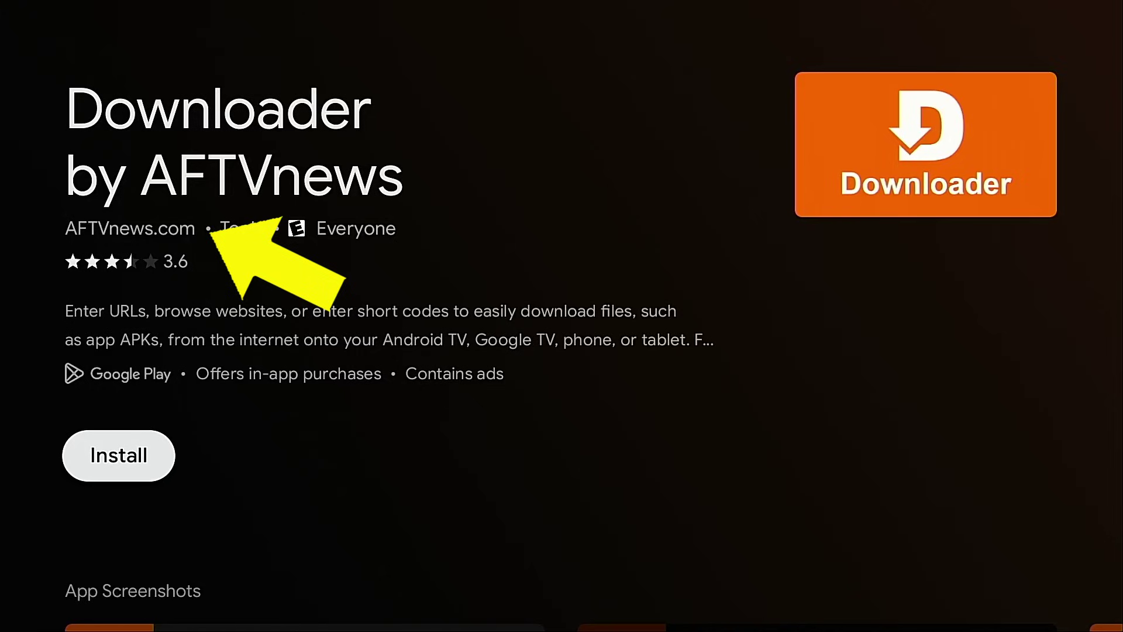
# Install Downloader, launch it, and dismiss its welcome message.
pyautogui.press('Return')
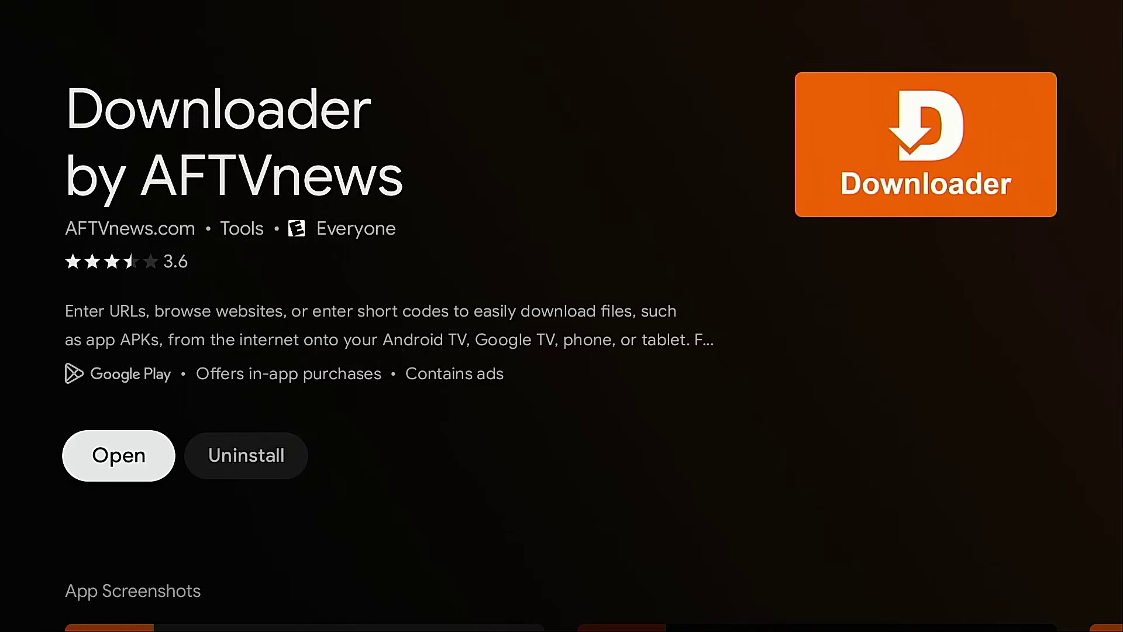
pyautogui.press('Return')
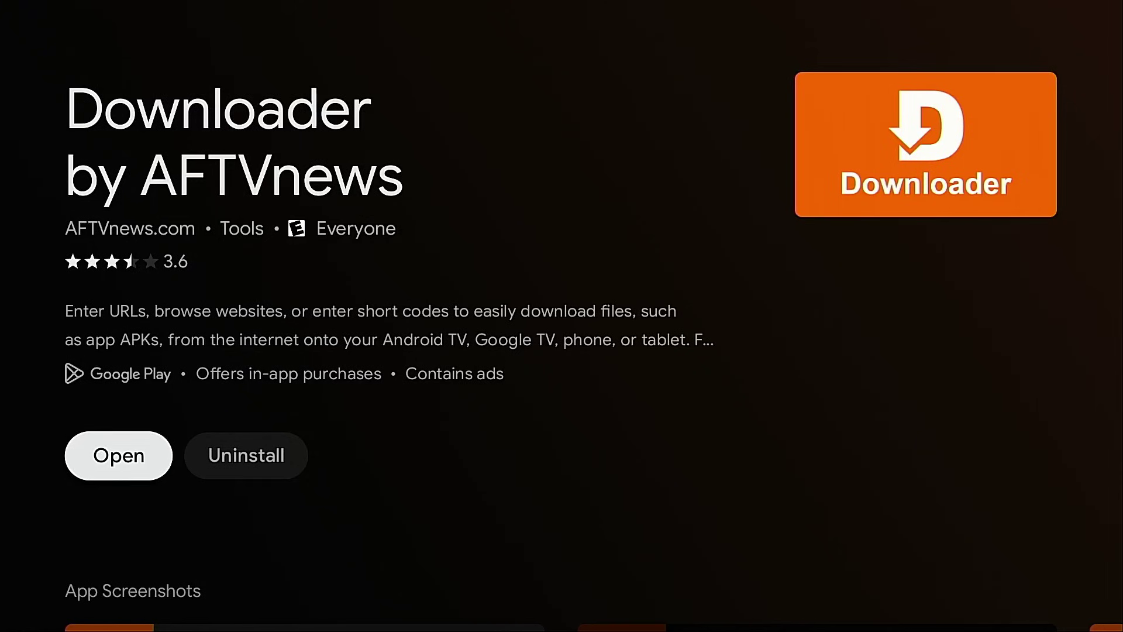
pyautogui.press('Return')
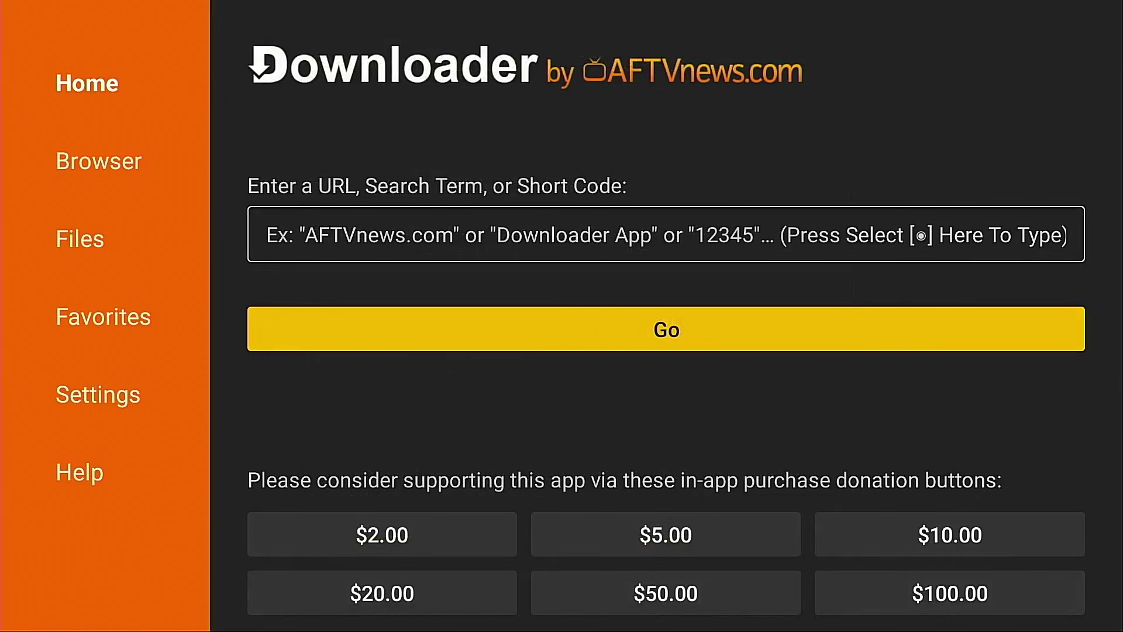
# Focus Downloader's URL field and switch the on-screen keyboard to numbers and symbols.
pyautogui.press('Up')
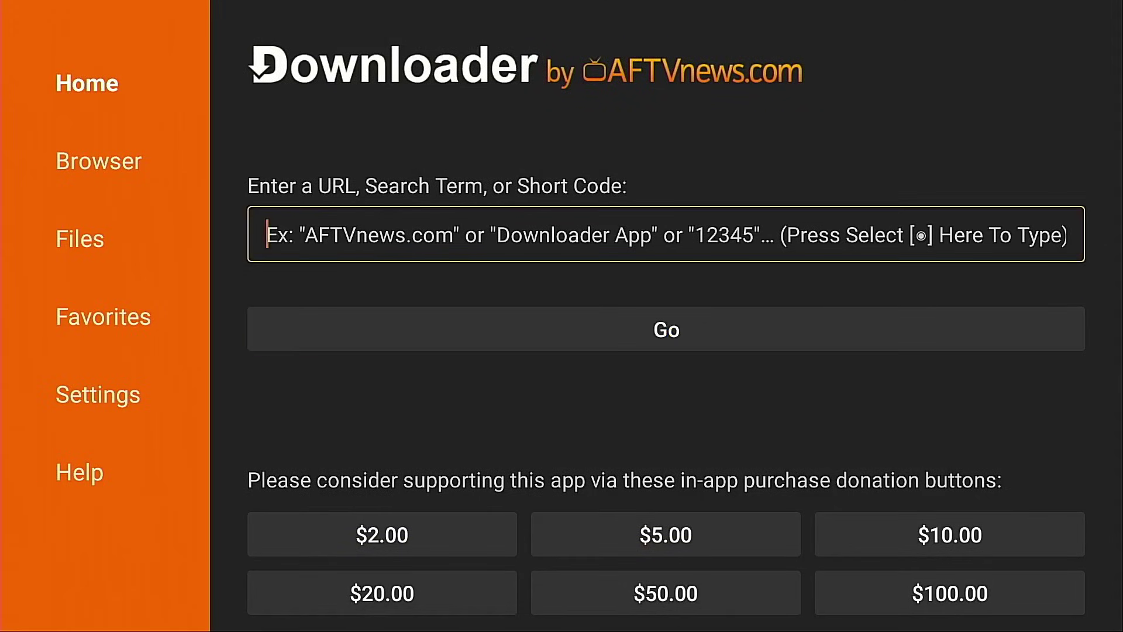
pyautogui.press('Return')
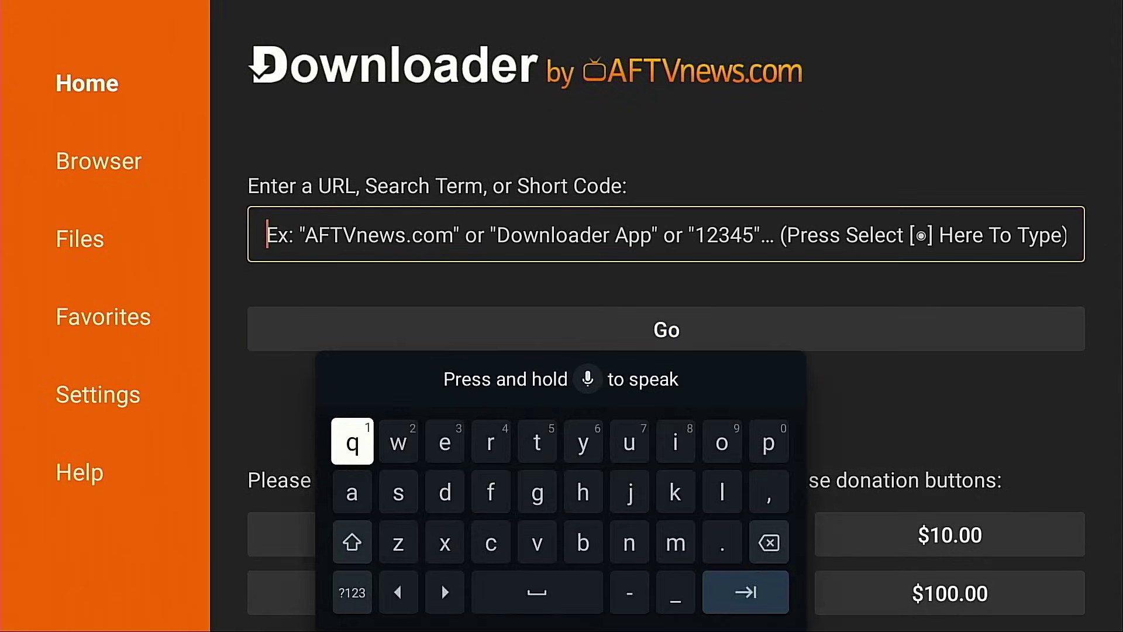
pyautogui.press('Down')
pyautogui.press('Down')
pyautogui.press('Down')
pyautogui.press('Return')
pyautogui.press('Up')
pyautogui.press('Up')
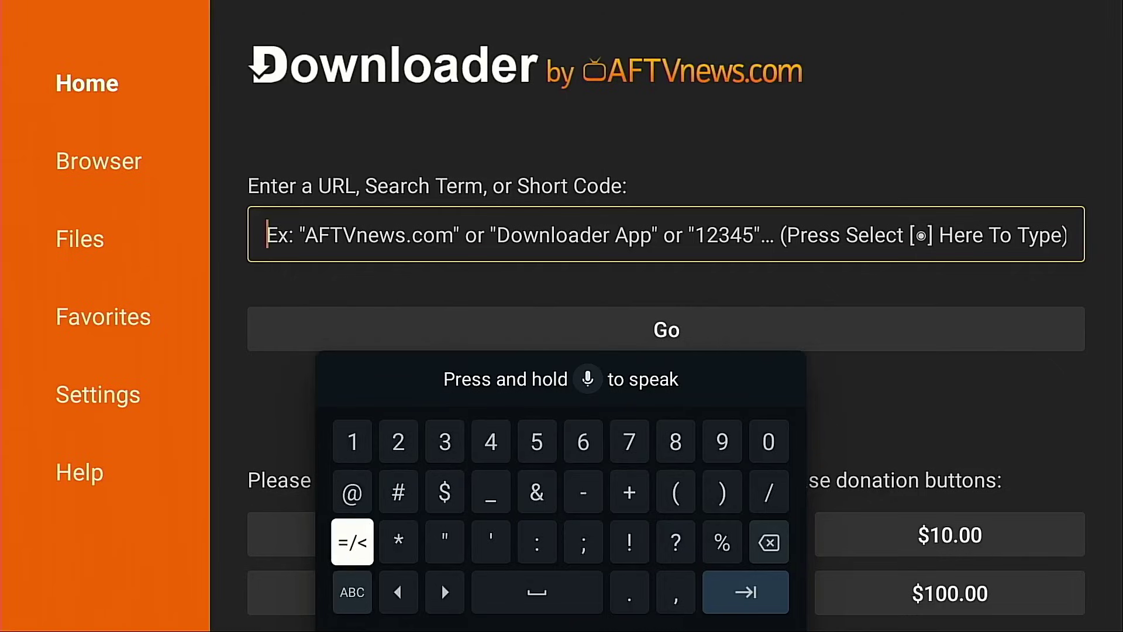
pyautogui.press('Up')
# Enter short code 250931 and submit it to load the TROYPOINT Toolbox page.
pyautogui.press('Right')
pyautogui.press('Return')
pyautogui.press('Right')
pyautogui.press('Right')
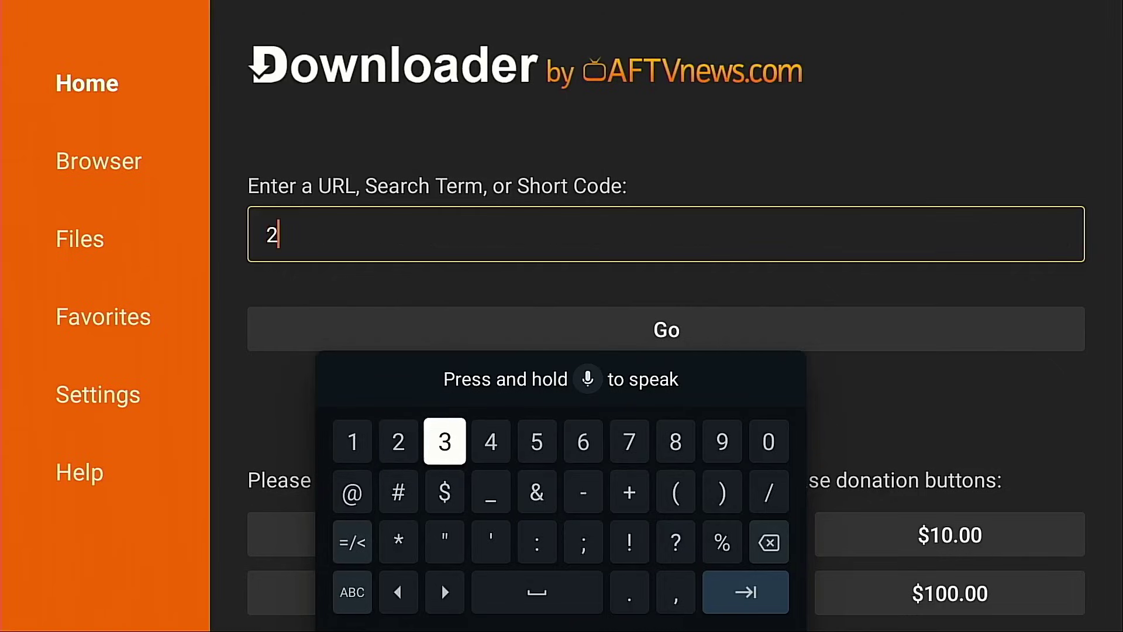
pyautogui.press('Right')
pyautogui.press('Return')
pyautogui.press('Right')
pyautogui.press('Right')
pyautogui.press('Right')
pyautogui.press('Right')
pyautogui.press('Right')
pyautogui.press('Return')
pyautogui.press('Left')
pyautogui.press('Return')
pyautogui.press('Left')
pyautogui.press('Left')
pyautogui.press('Left')
pyautogui.press('Left')
pyautogui.press('Left')
pyautogui.press('Left')
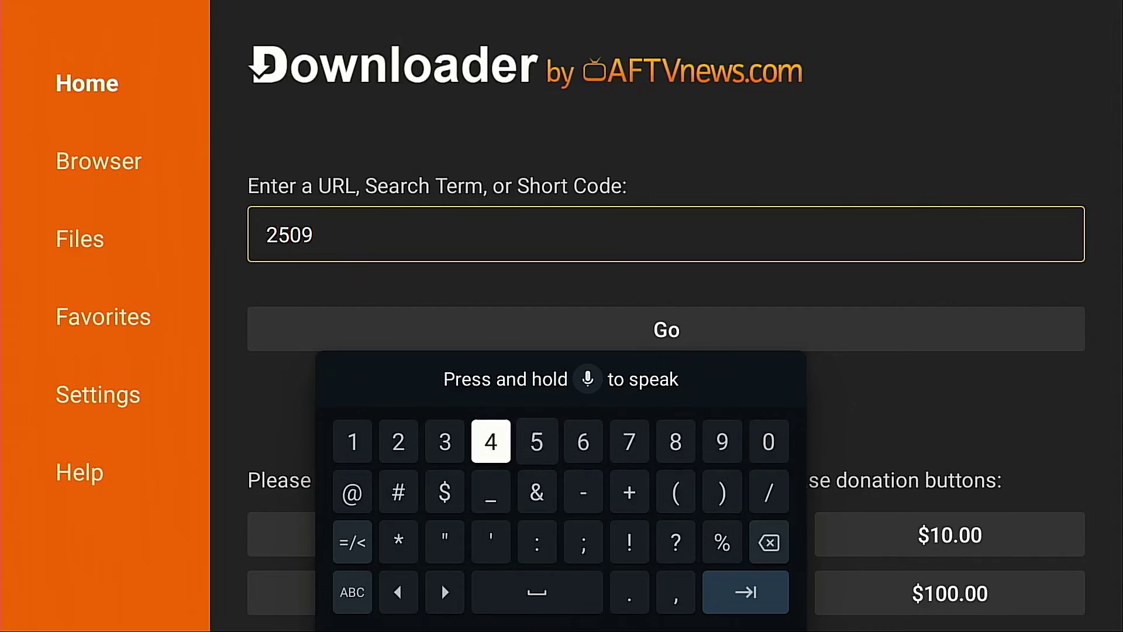
pyautogui.press('Return')
pyautogui.press('Left')
pyautogui.press('Left')
pyautogui.press('Return')
pyautogui.press('Down')
pyautogui.press('Right')
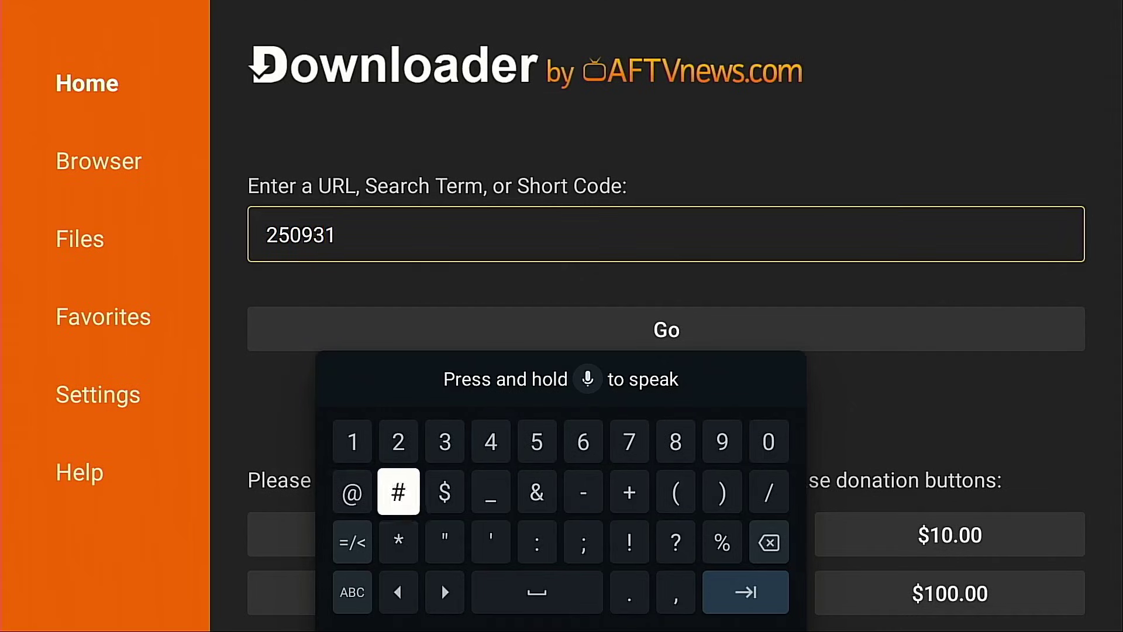
pyautogui.press('XF86AudioPlay')
pyautogui.press('Return')
pyautogui.press('Return')
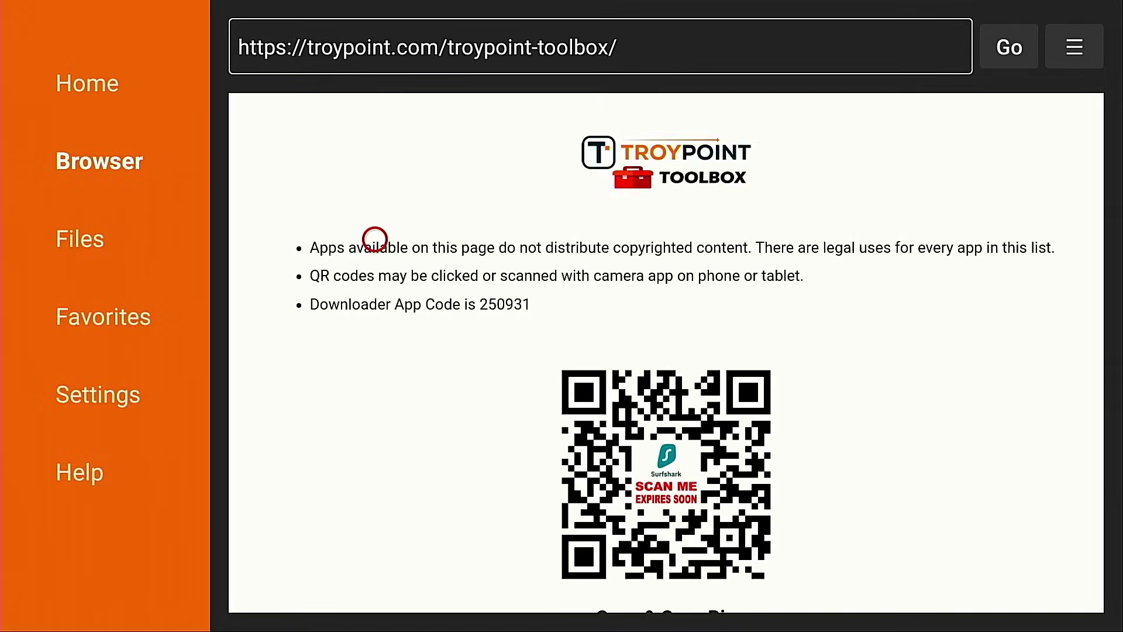
# Add the TROYPOINT Toolbox page to favorites, then download Surfshark from its card.
pyautogui.press('Menu')
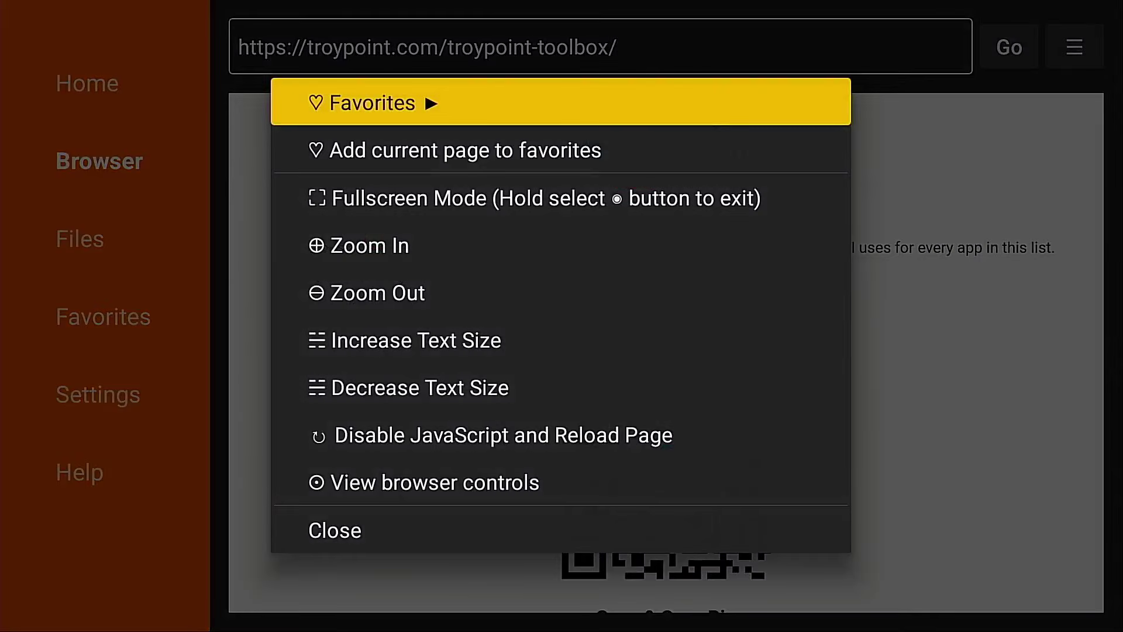
pyautogui.press('Down')
pyautogui.press('Return')
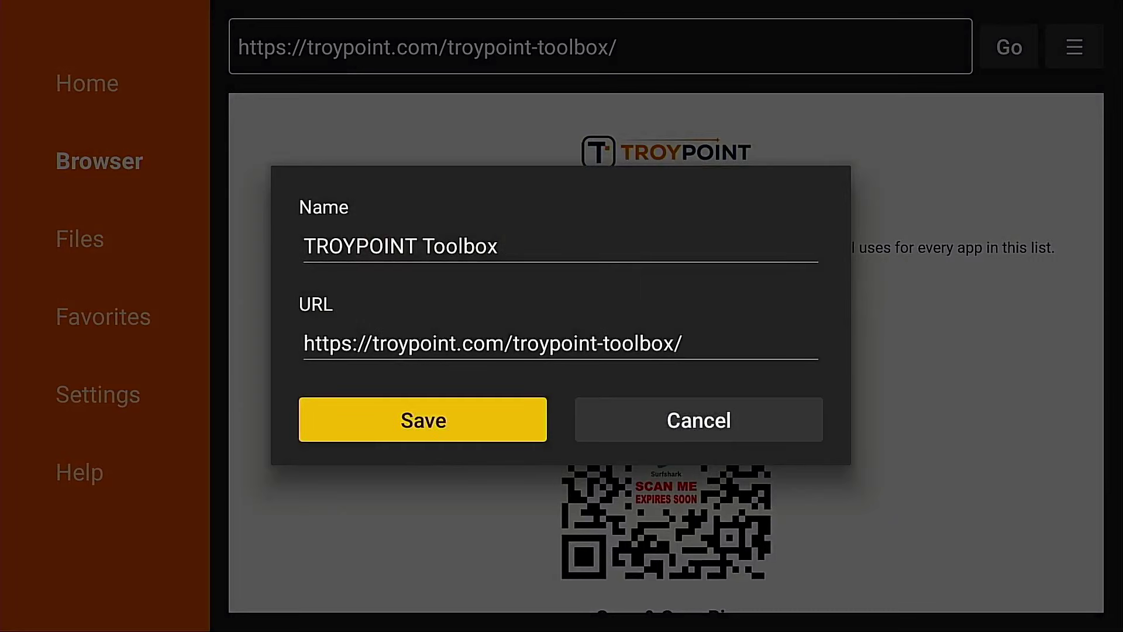
pyautogui.press('Return')
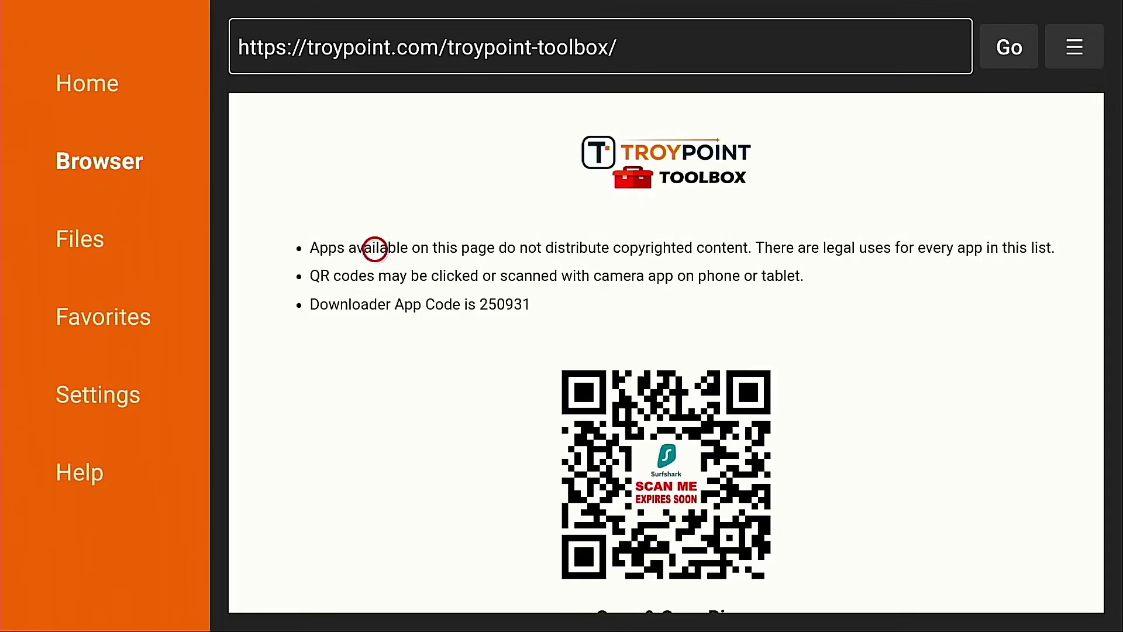
pyautogui.scroll(-10, 375, 552)
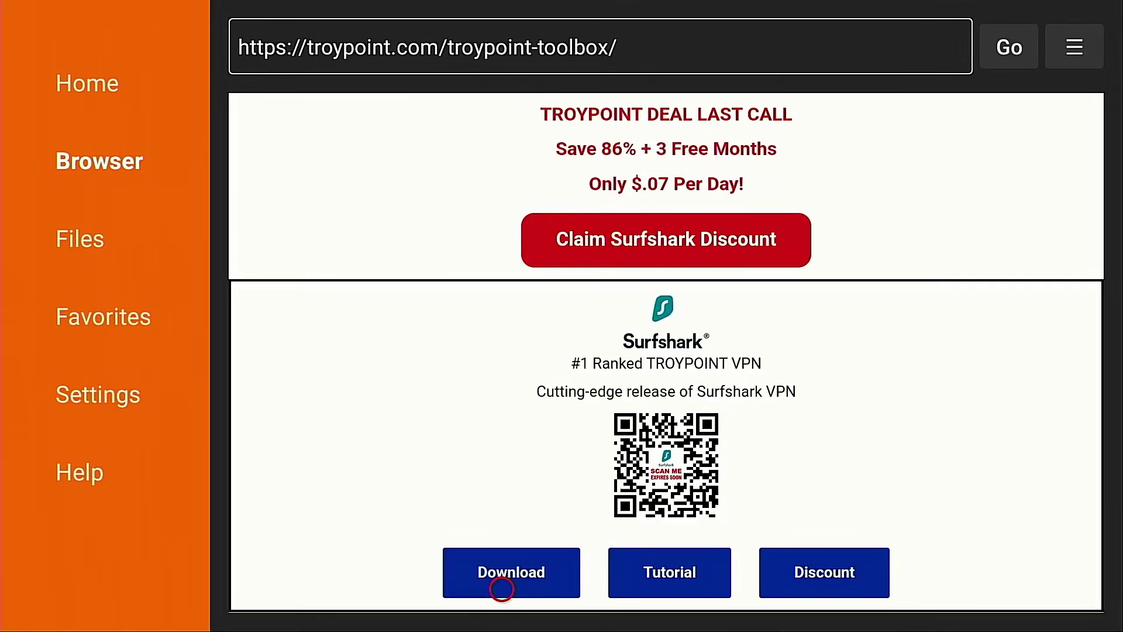
pyautogui.click(502, 589)
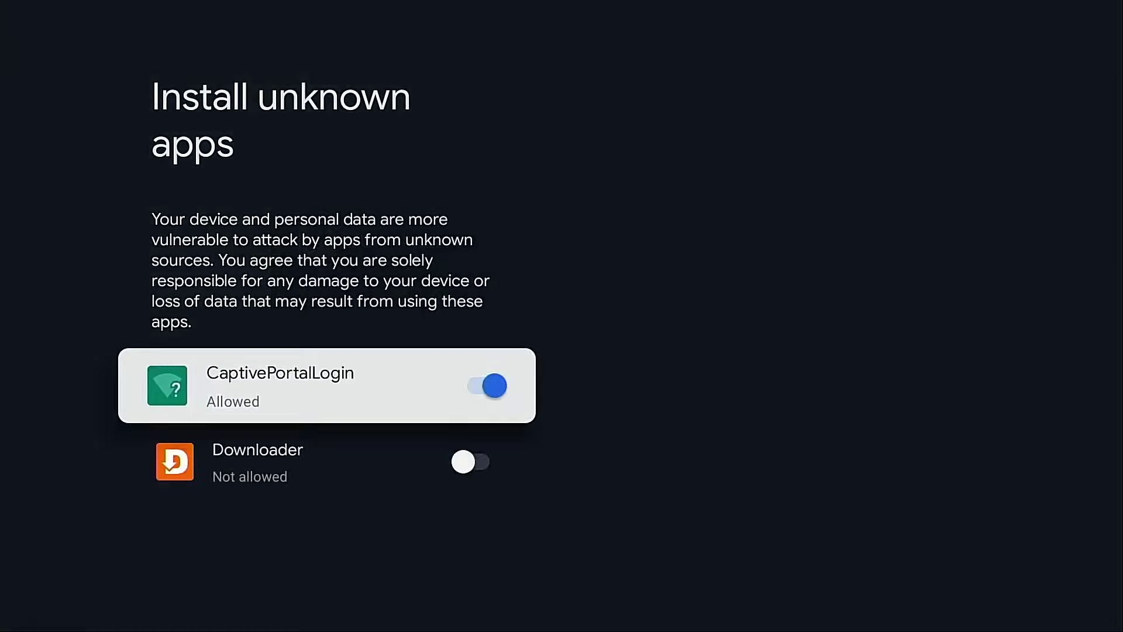
# Allow Downloader to install unknown apps, then install Surfshark, declining Play Protect.
pyautogui.press('Down')
pyautogui.press('Return')
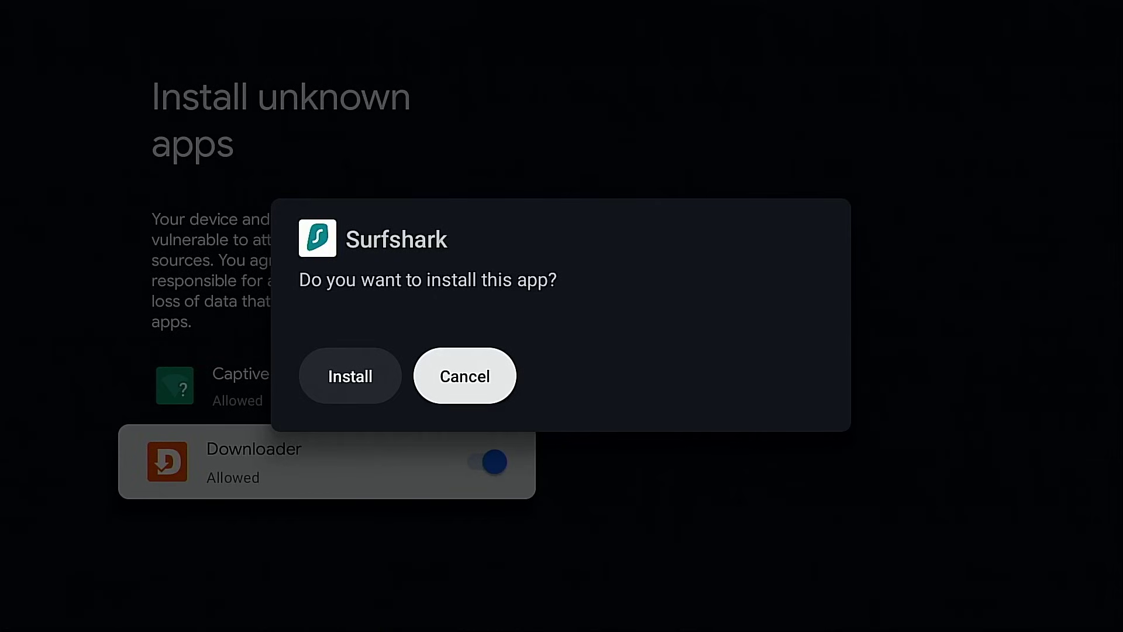
pyautogui.press('Left')
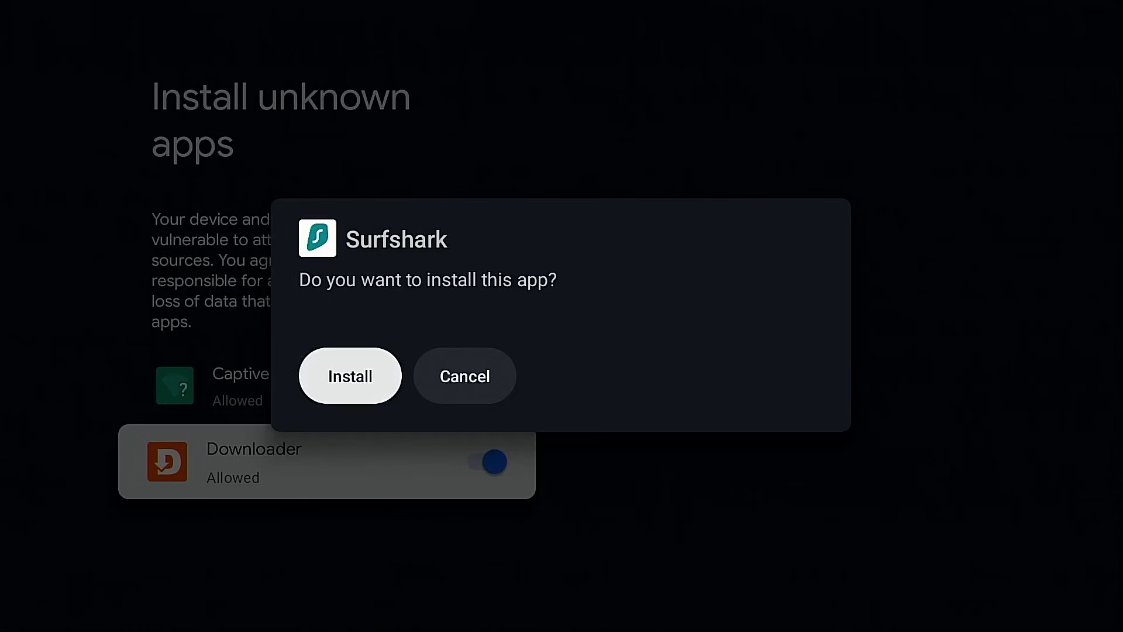
pyautogui.press('Return')
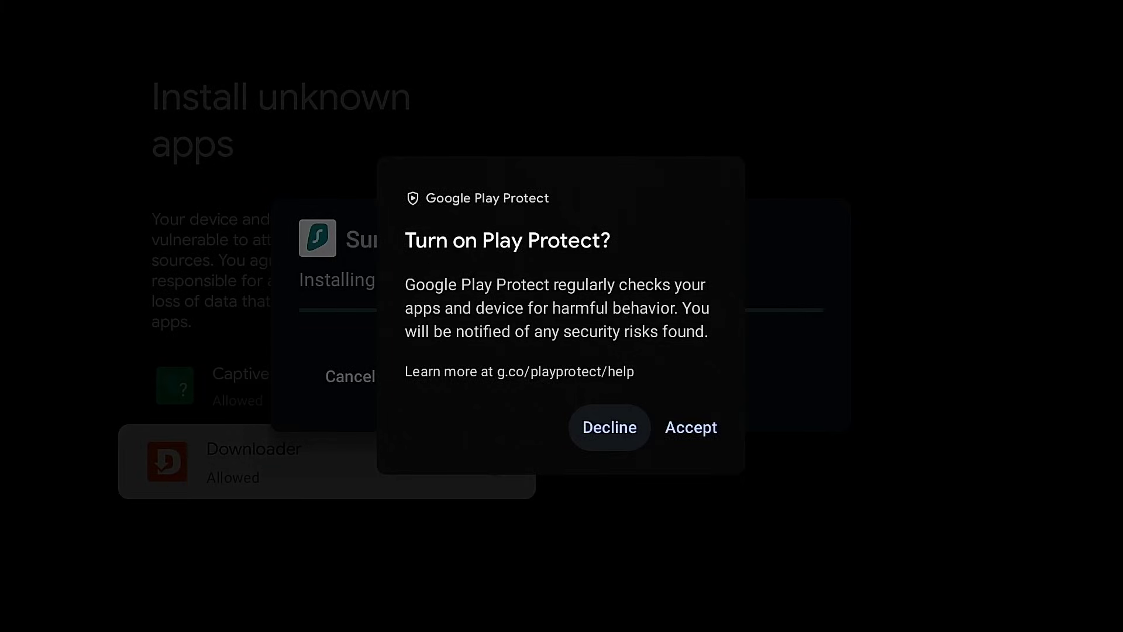
pyautogui.press('Return')
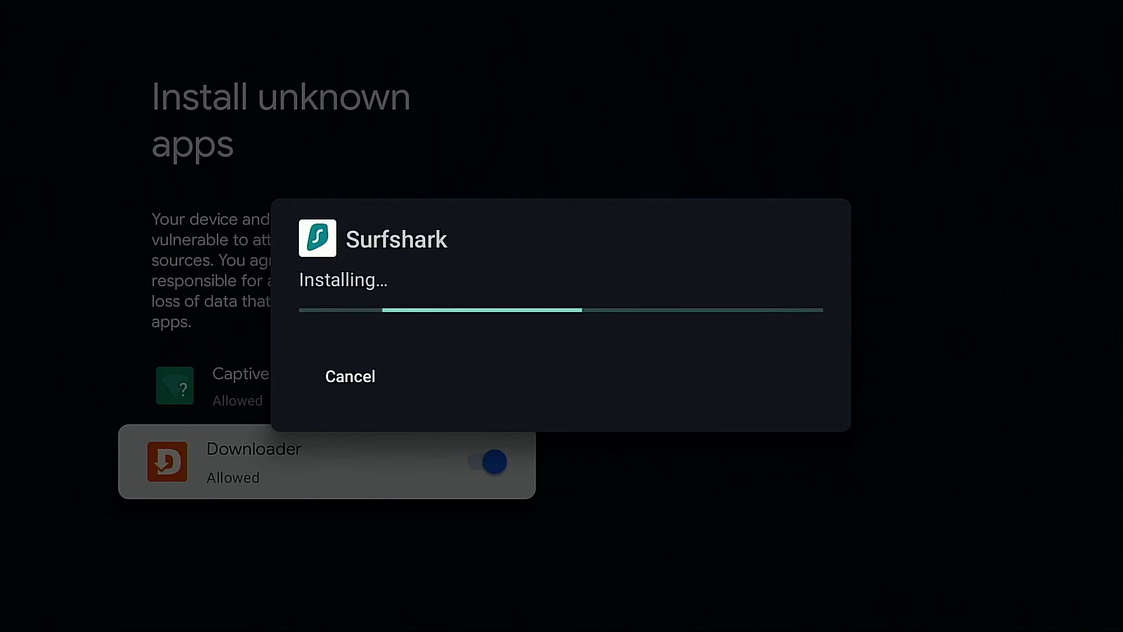
pyautogui.press('Right')
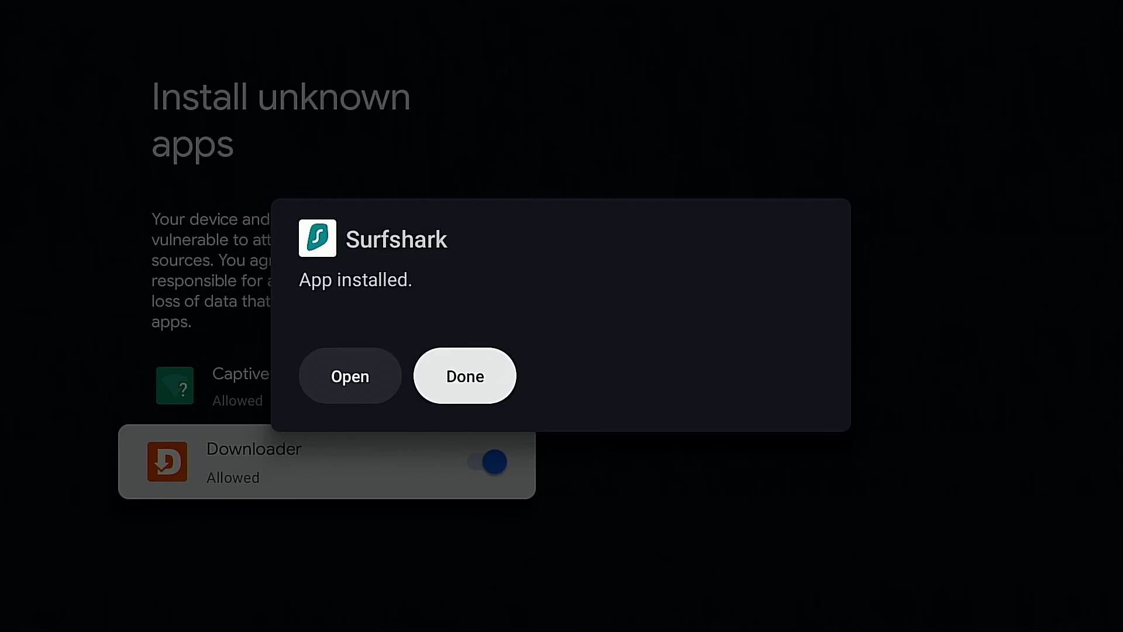
# Close the App installed message and delete Surfshark(1).apk from Downloader's status dialog.
pyautogui.press('Return')
pyautogui.press('Escape')
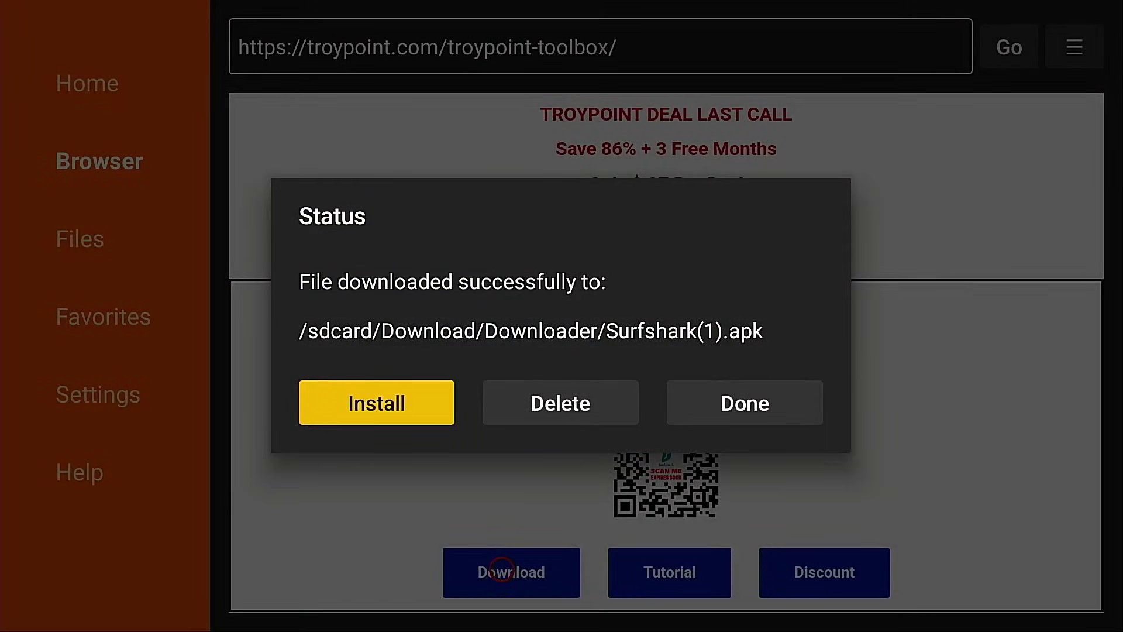
pyautogui.press('Right')
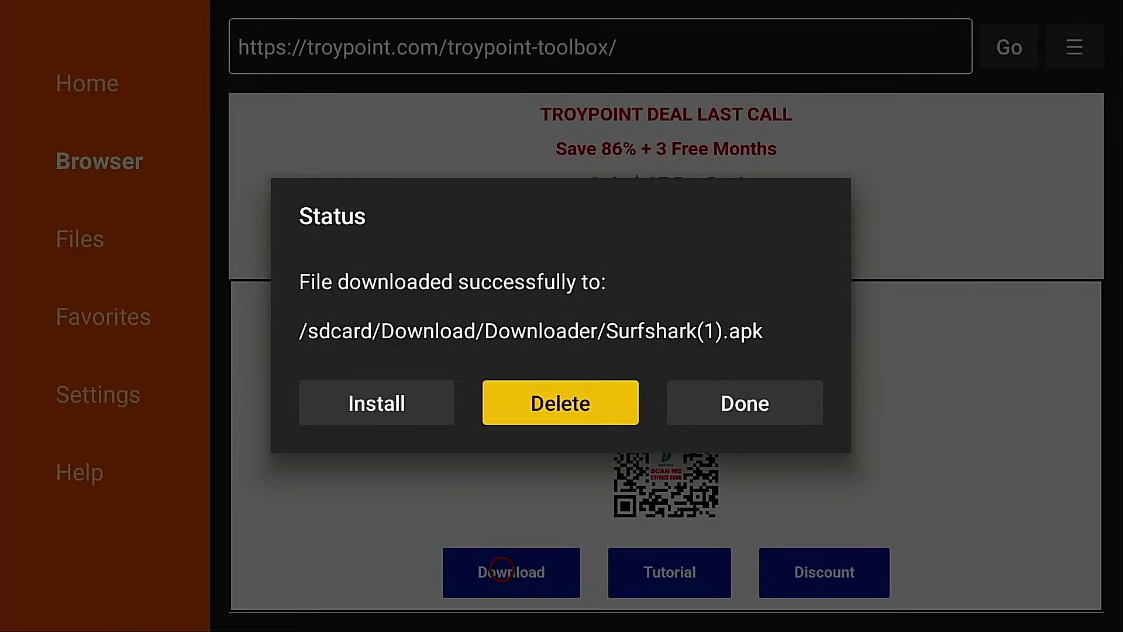
pyautogui.press('Return')
pyautogui.press('Left')
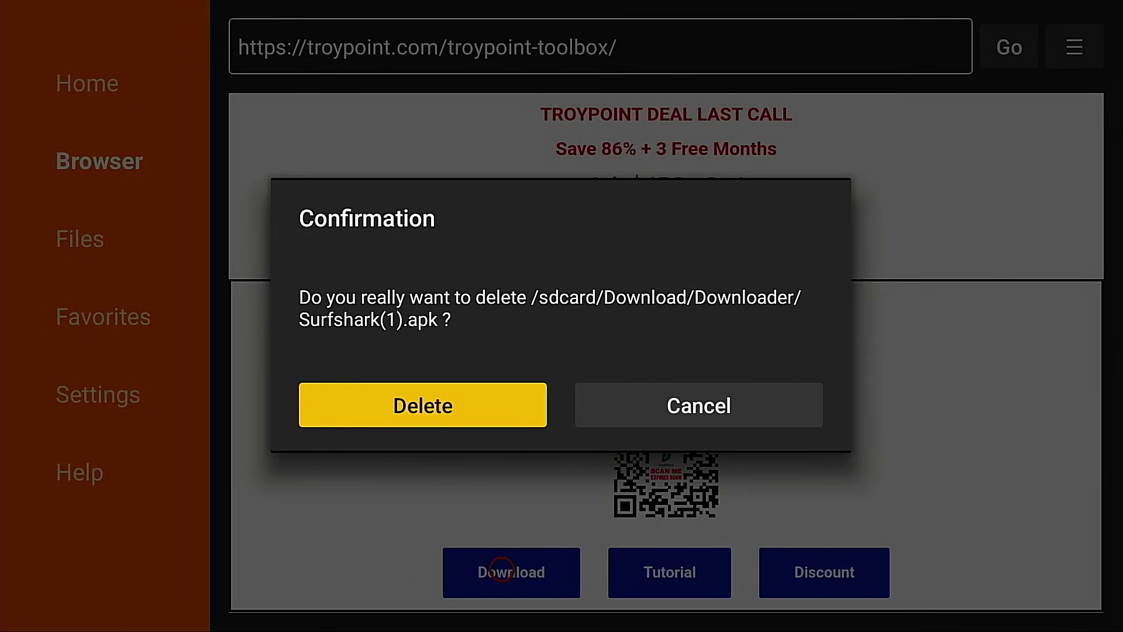
pyautogui.press('Return')
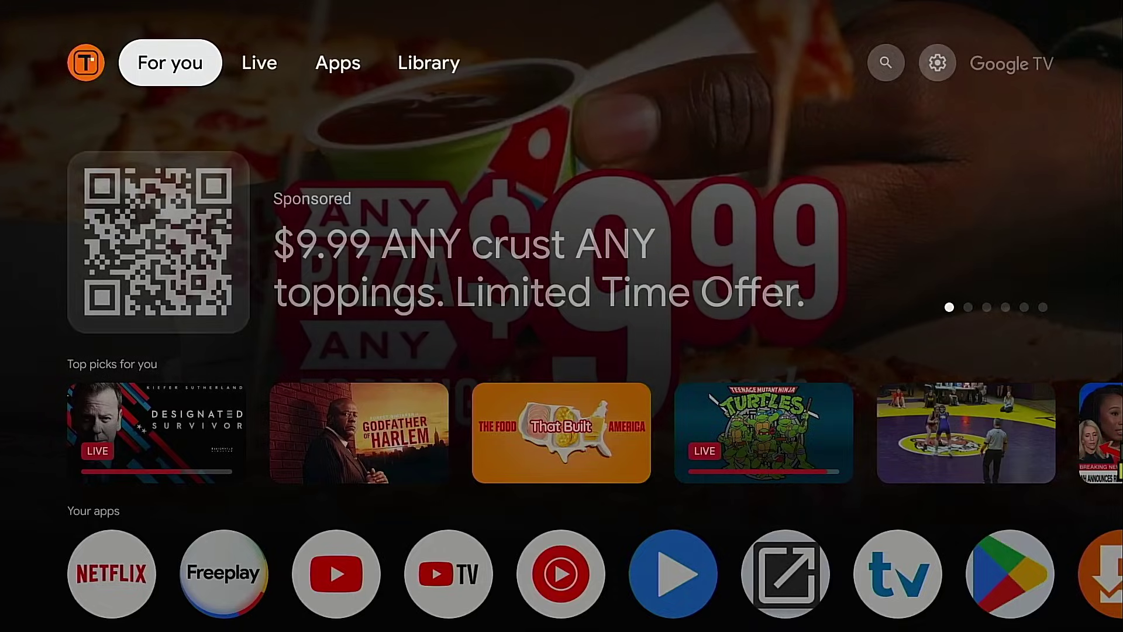
# Move the Surfshark tile left to the first spot in Your apps, ahead of Netflix.
pyautogui.press('Down')
pyautogui.press('Down')
pyautogui.press('Down')
pyautogui.press('Down')
pyautogui.press('Up')
pyautogui.press('Right')
pyautogui.press('Right')
pyautogui.press('Right')
pyautogui.press('Right')
pyautogui.press('Right')
pyautogui.press('Right')
pyautogui.press('Right')
pyautogui.press('Right')
pyautogui.press('Right')
pyautogui.press('Right')
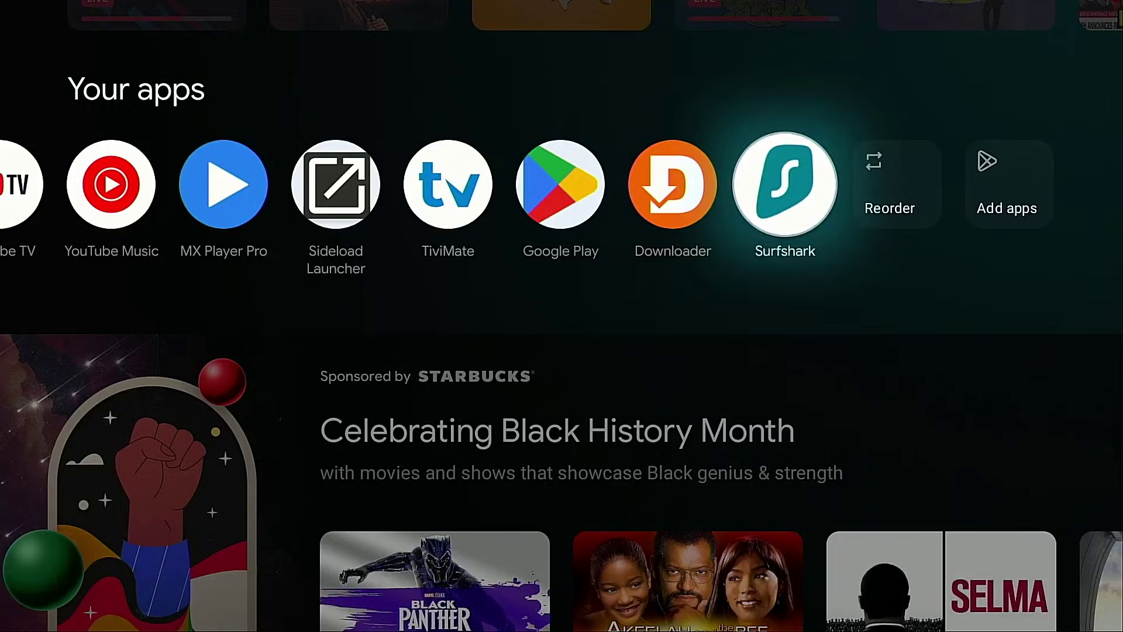
pyautogui.press('Return')
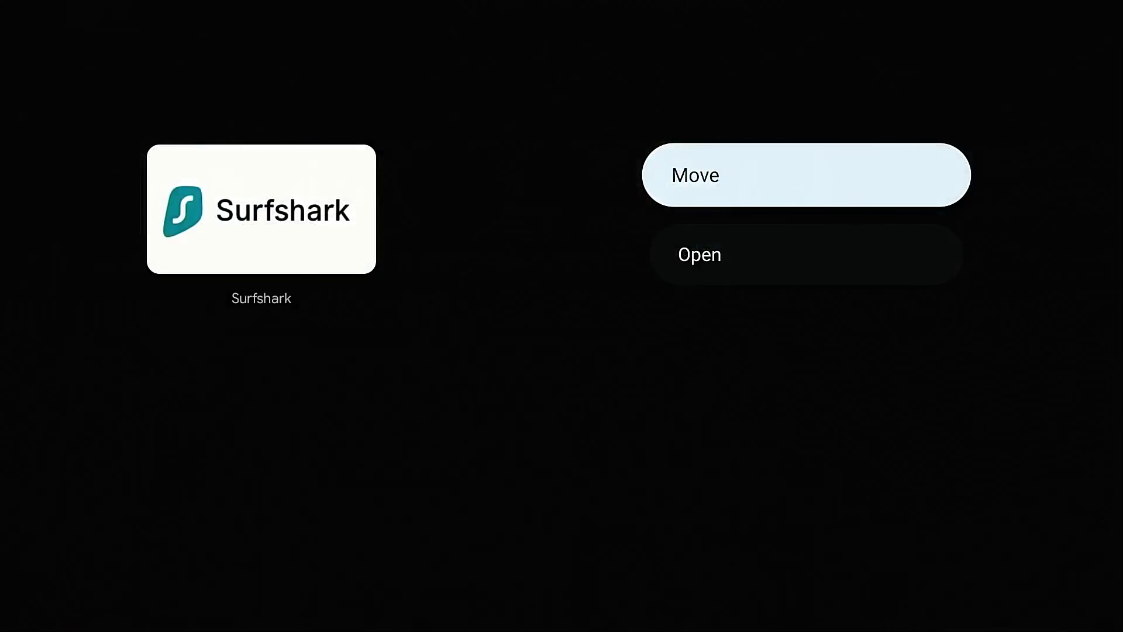
pyautogui.press('Return')
pyautogui.press('Left')
pyautogui.press('Left')
pyautogui.press('Left')
pyautogui.press('Left')
pyautogui.press('Left')
pyautogui.press('Left')
pyautogui.press('Left')
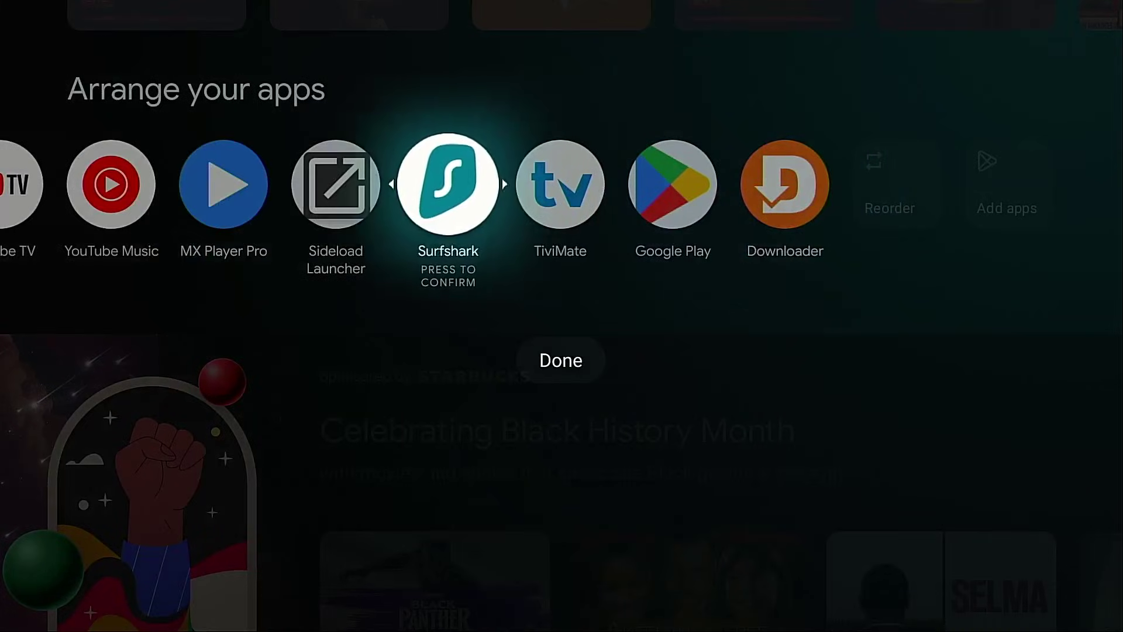
pyautogui.press('Left')
pyautogui.press('Left')
pyautogui.press('Left')
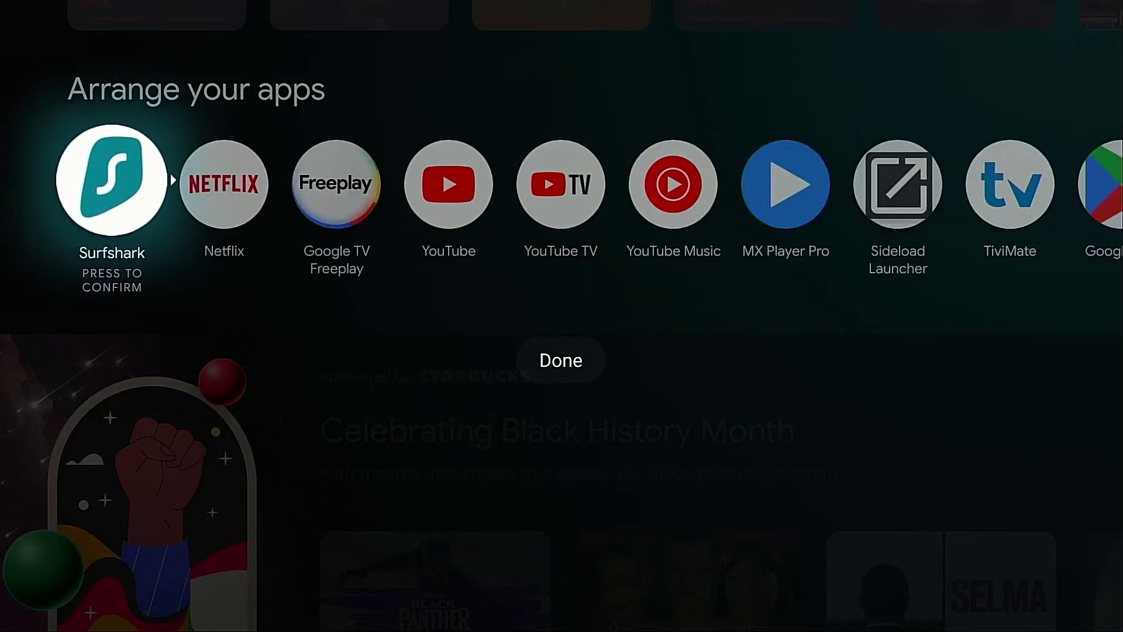
pyautogui.press('Return')
pyautogui.press('Down')
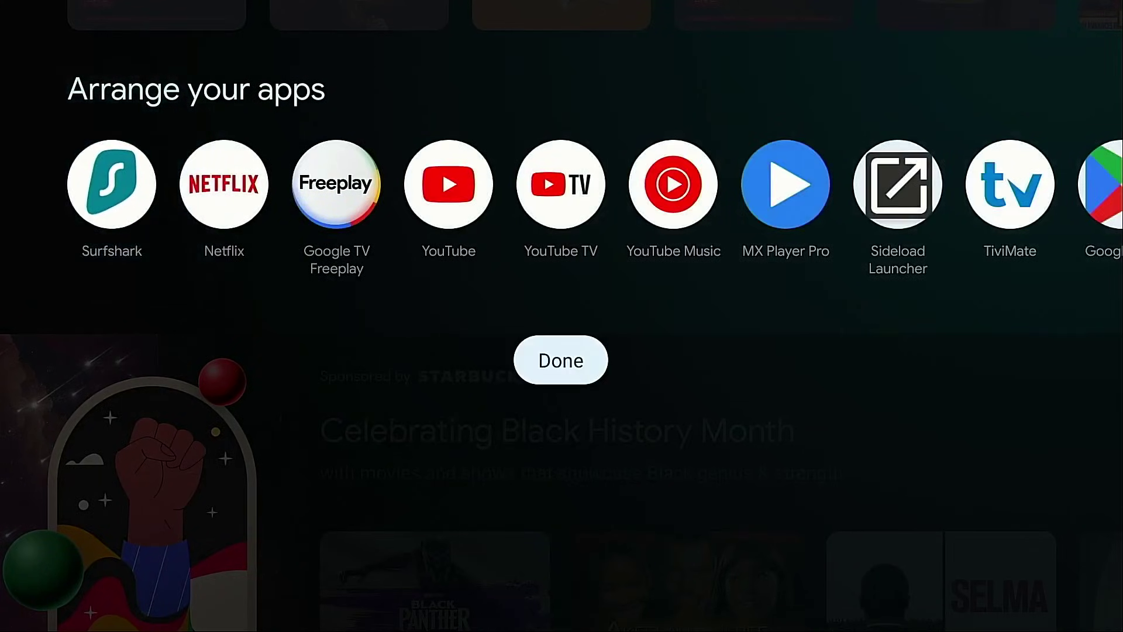
pyautogui.press('Return')
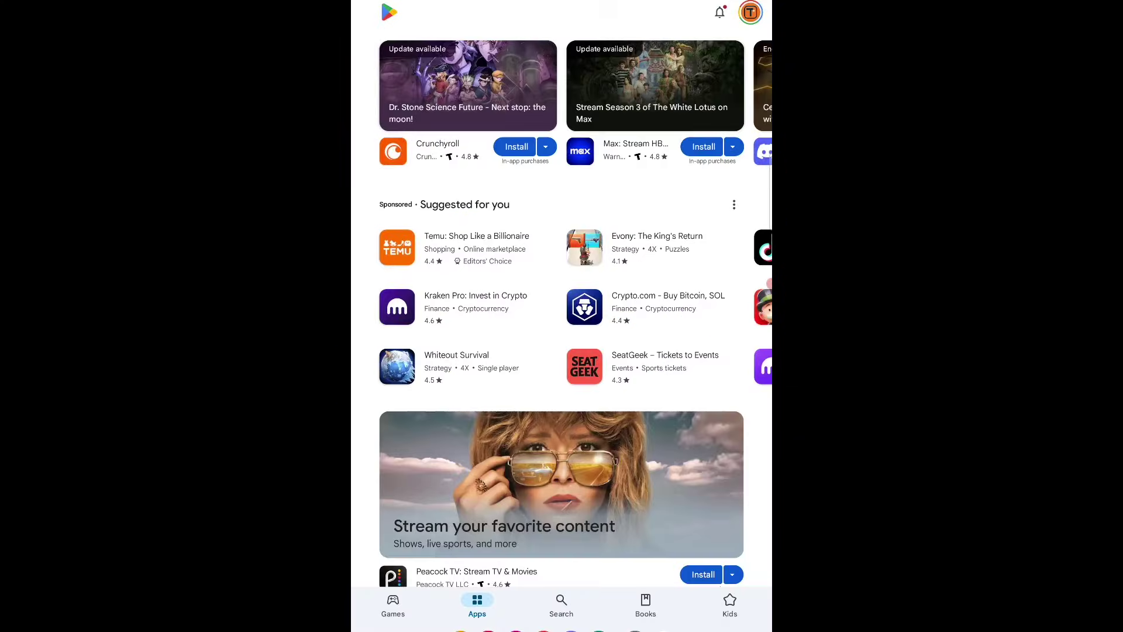
# Search the Play Store for 'downloader' and install Downloader by AFTVnews on the tablet.
pyautogui.click(561, 603)
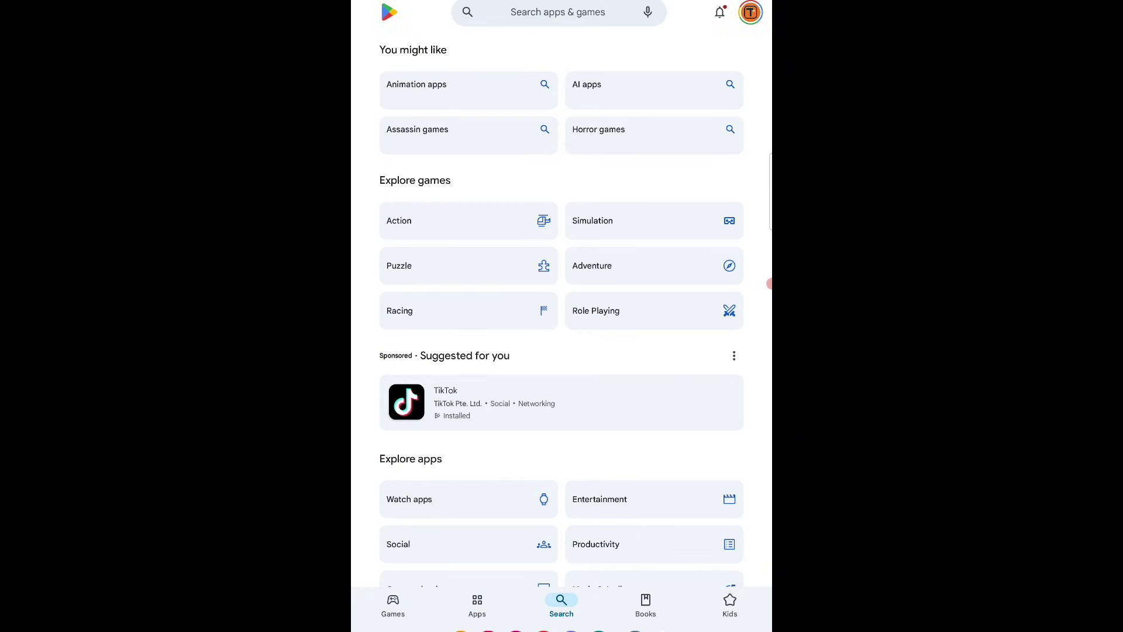
pyautogui.click(558, 12)
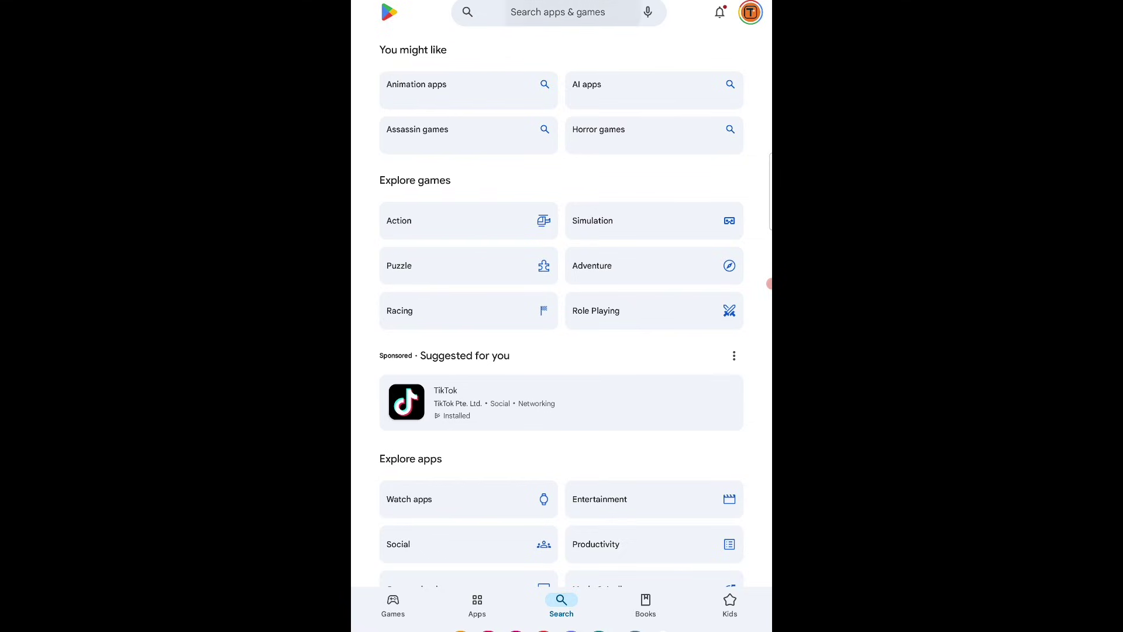
pyautogui.write('d')
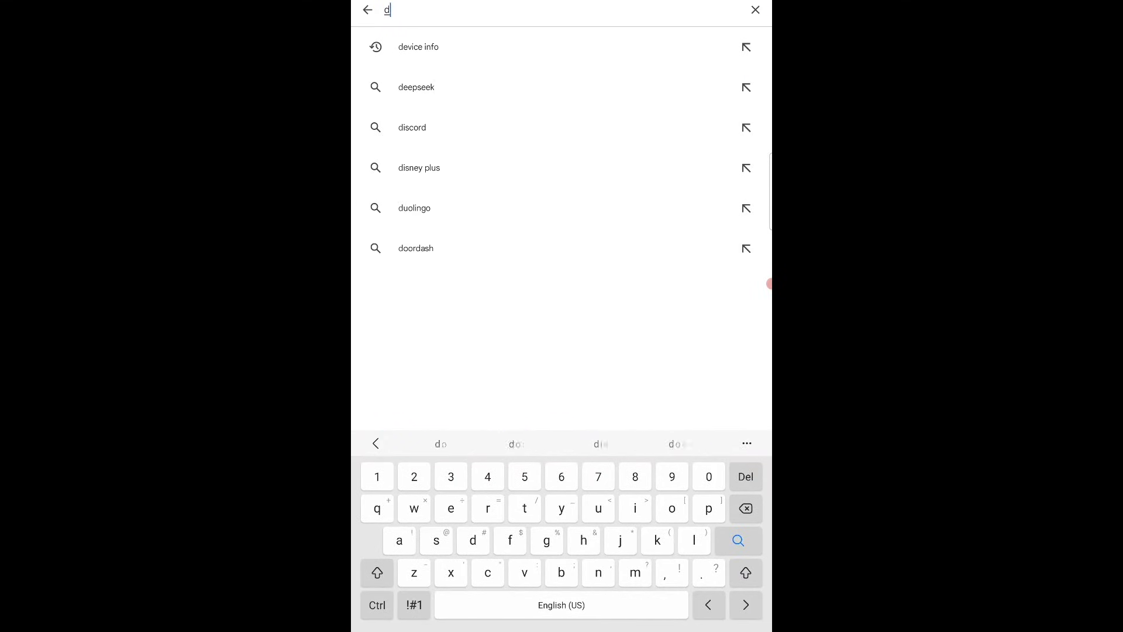
pyautogui.write('ownloader')
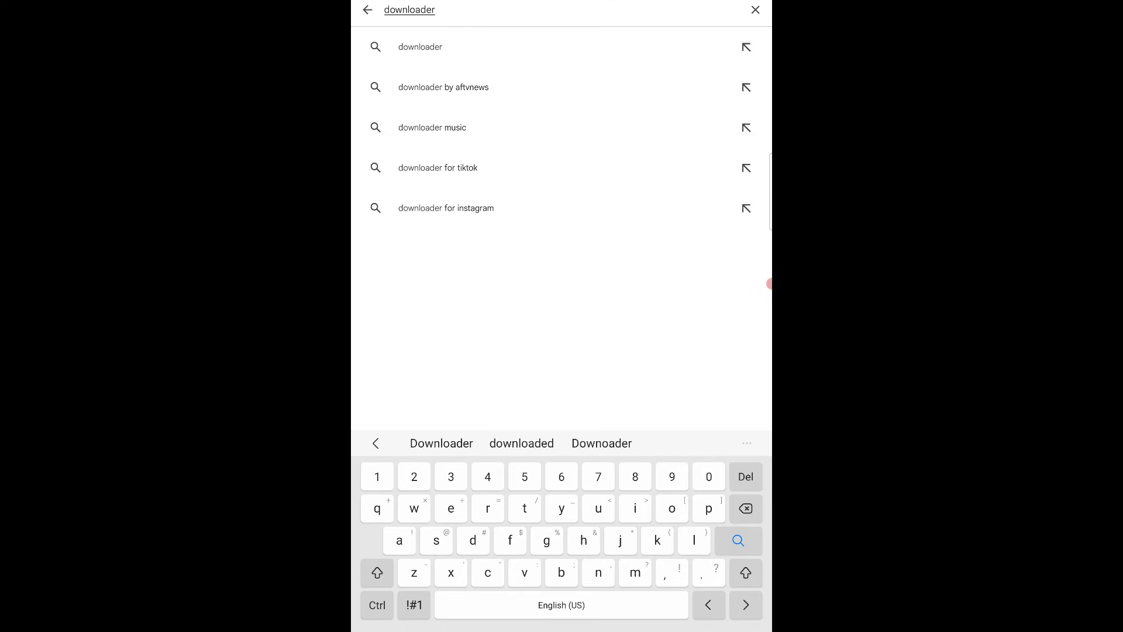
pyautogui.press('Return')
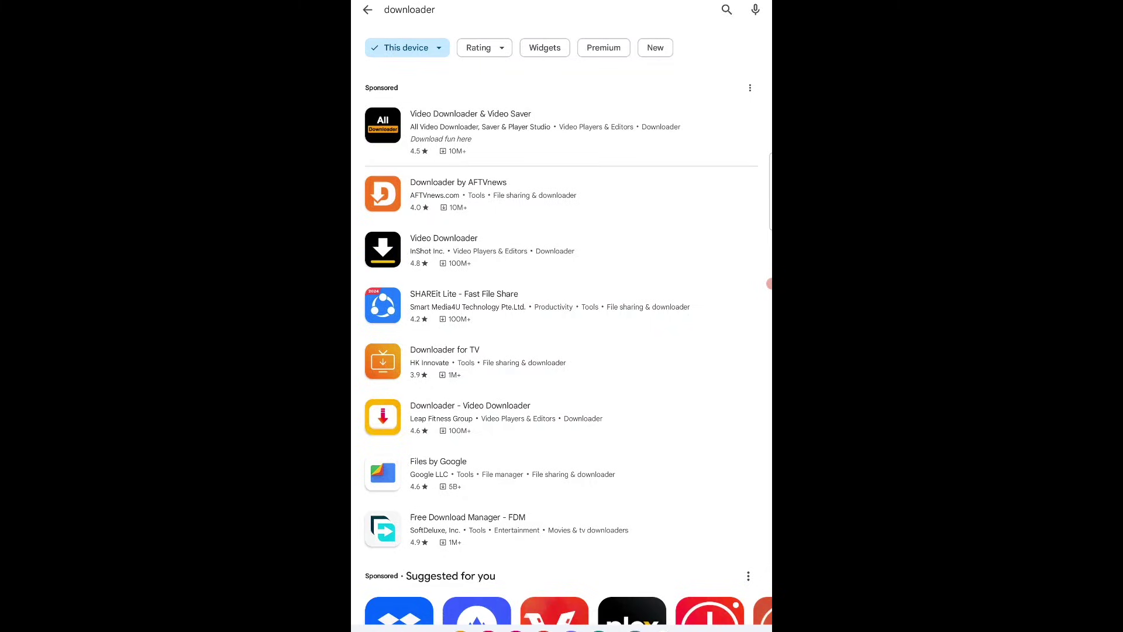
pyautogui.click(458, 194)
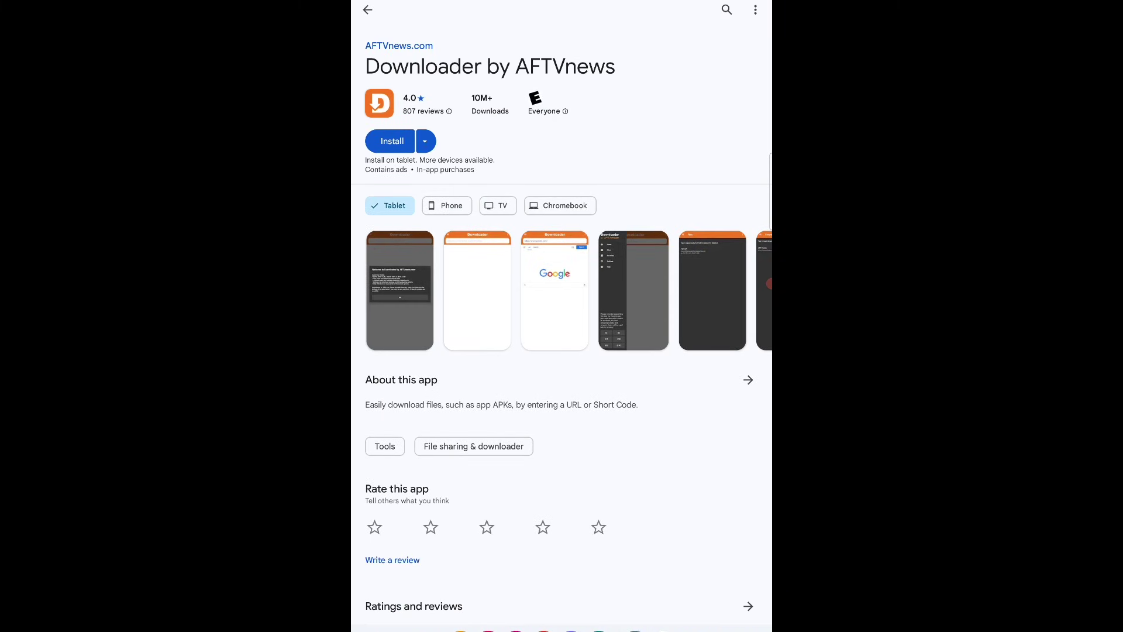
pyautogui.click(392, 141)
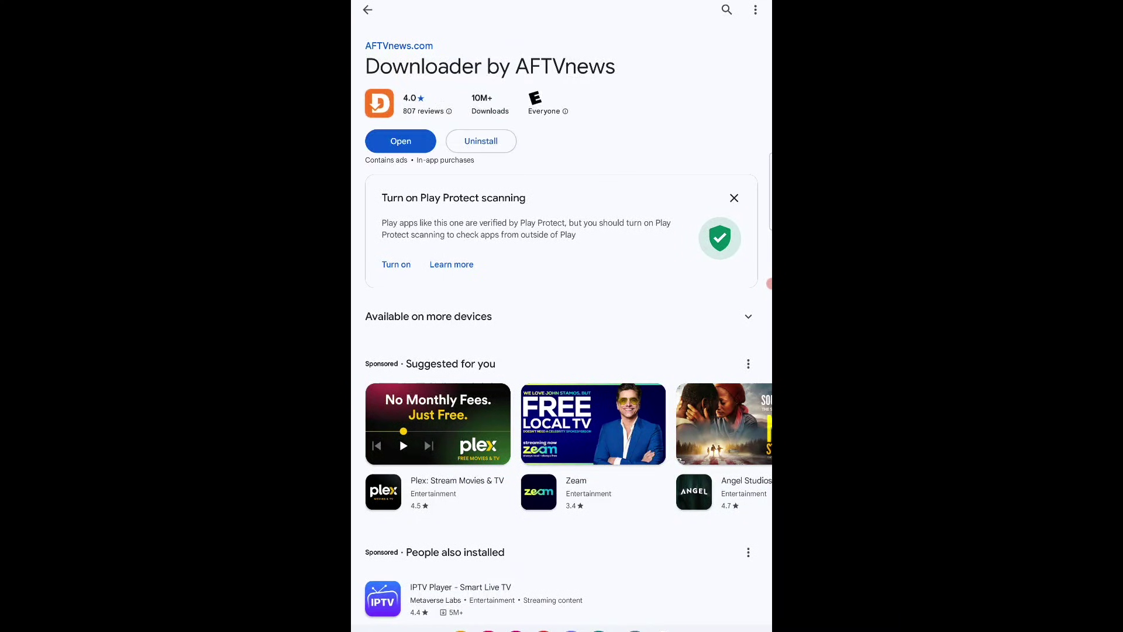
pyautogui.moveTo(562, 3); pyautogui.dragTo(562, 263)
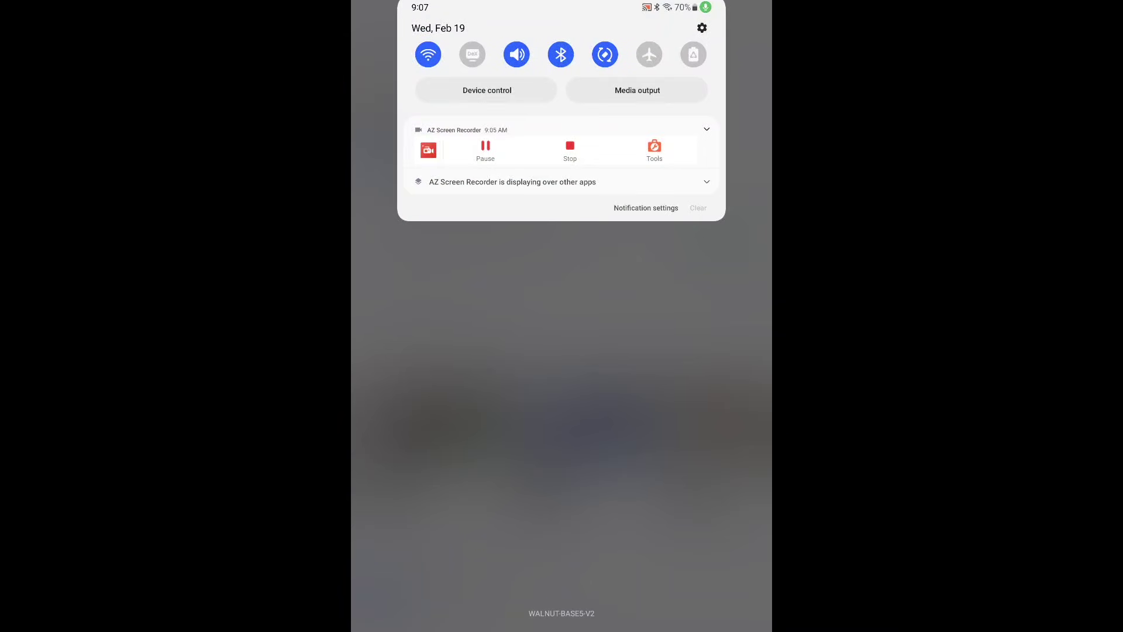
# Open the tablet's Settings and search for 'unknown'.
pyautogui.click(702, 28)
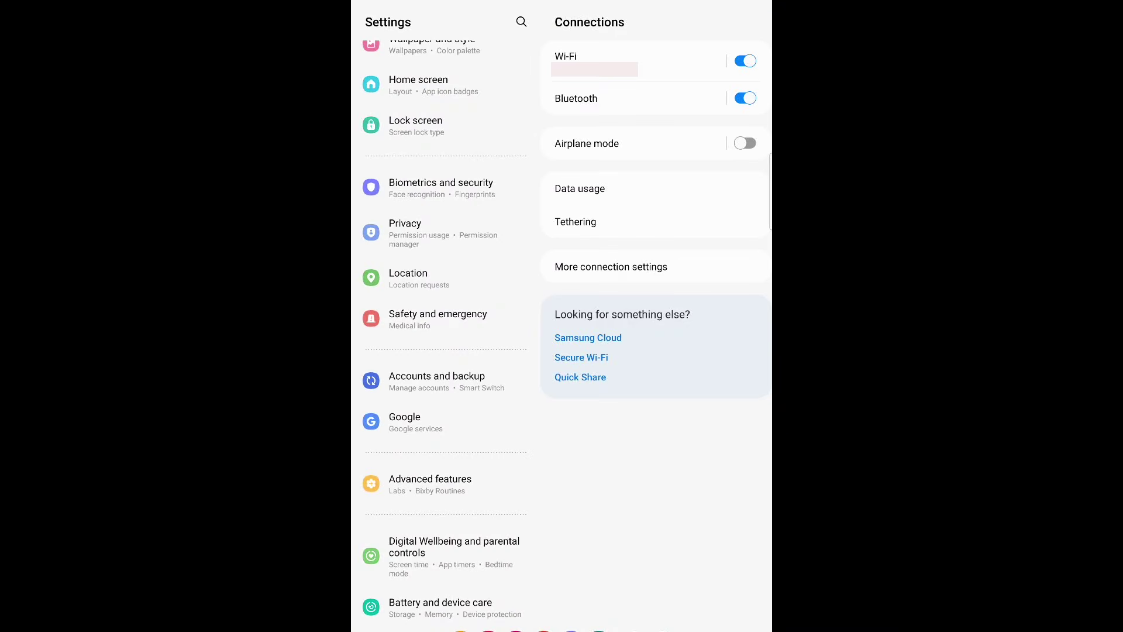
pyautogui.click(441, 187)
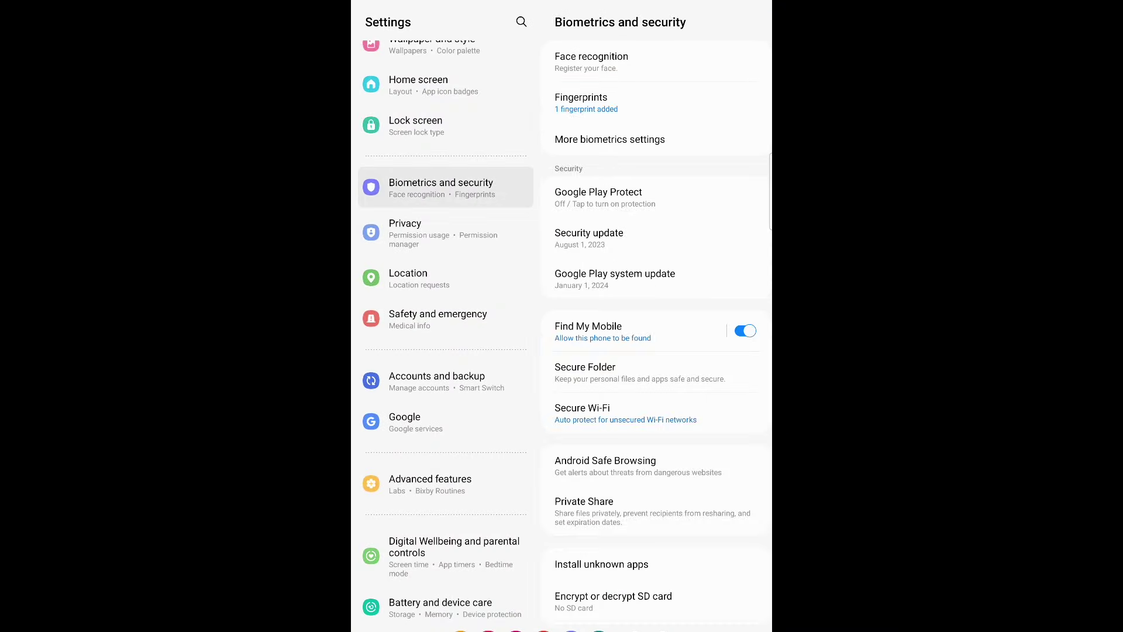
pyautogui.scroll(-5, 655, 327)
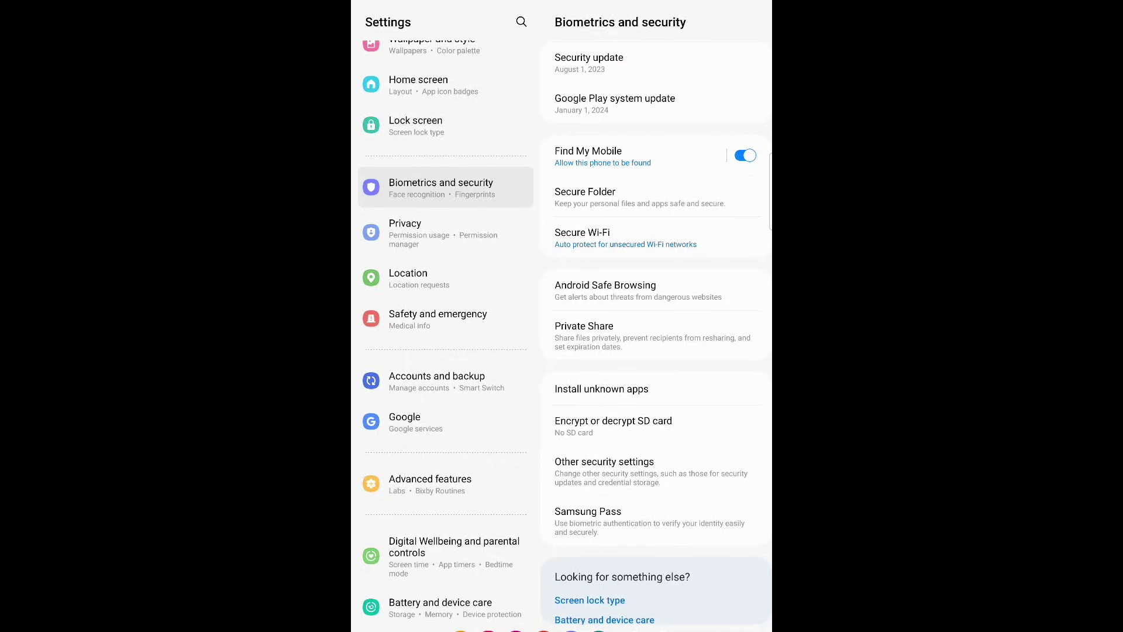
pyautogui.click(521, 22)
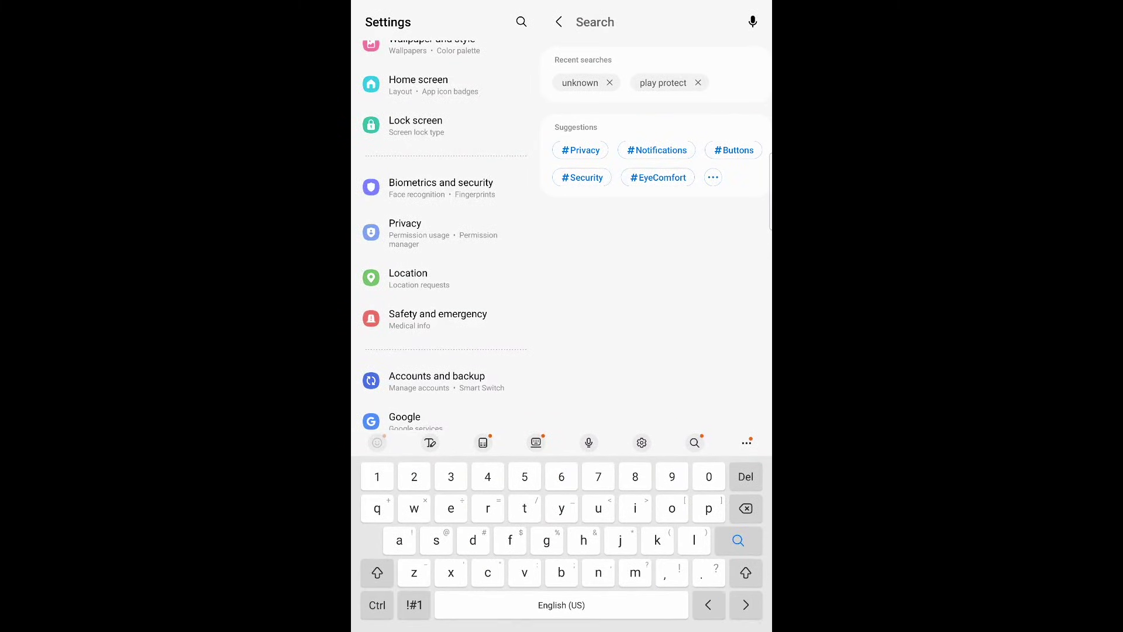
pyautogui.write('unknown')
pyautogui.press('Return')
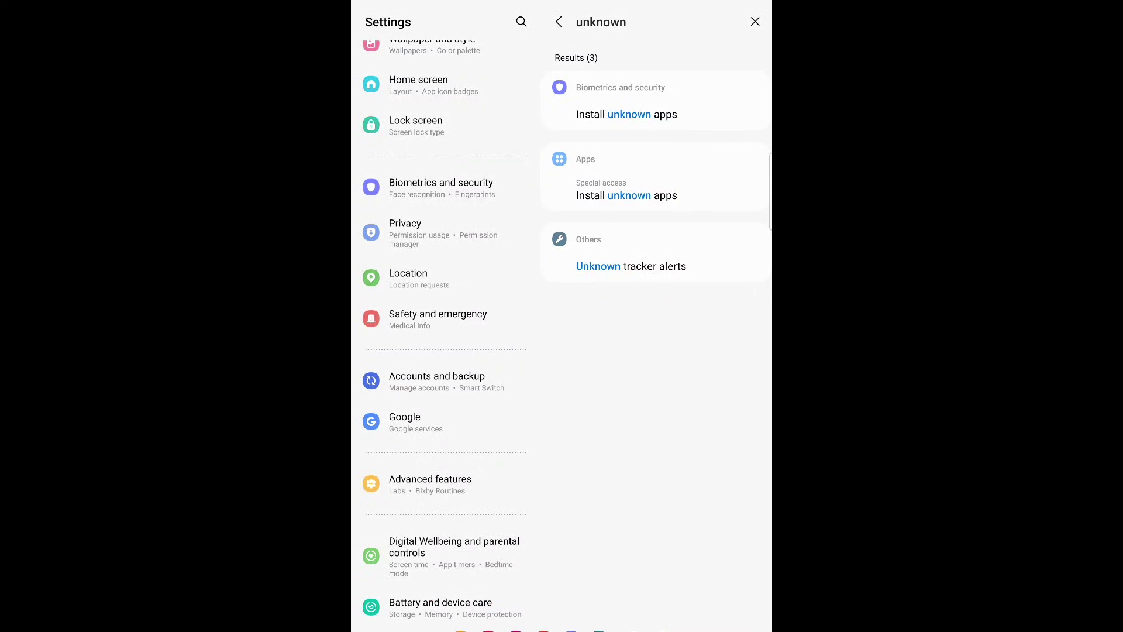
# Allow Downloader under Install unknown apps, then return to the home screen.
pyautogui.click(626, 195)
pyautogui.click(614, 388)
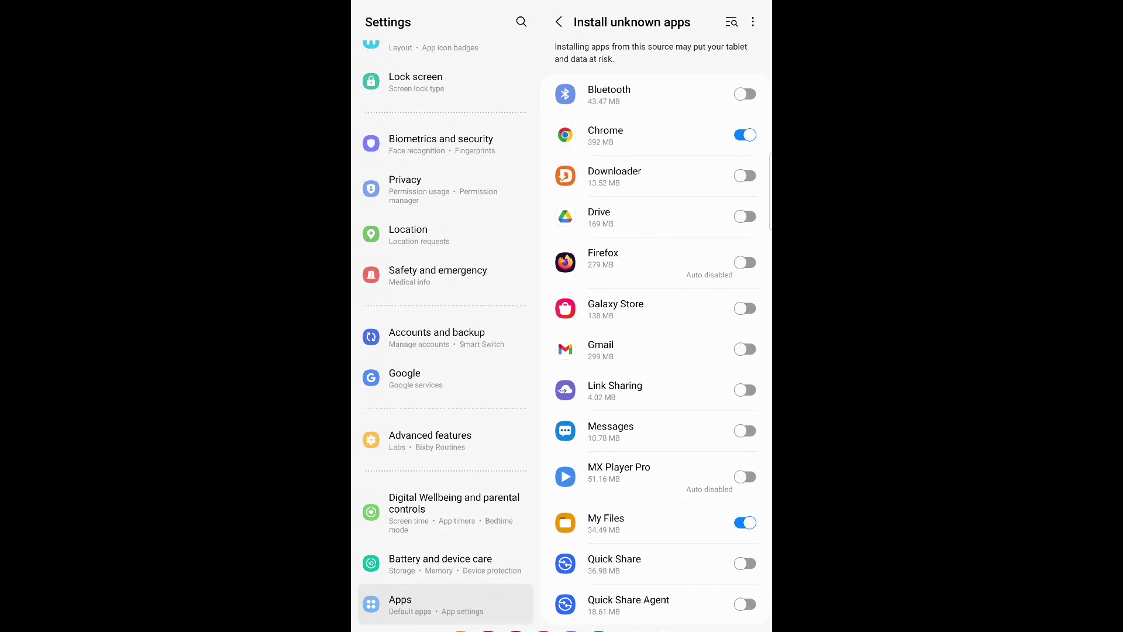
pyautogui.click(745, 176)
pyautogui.moveTo(561, 629); pyautogui.dragTo(562, 527)
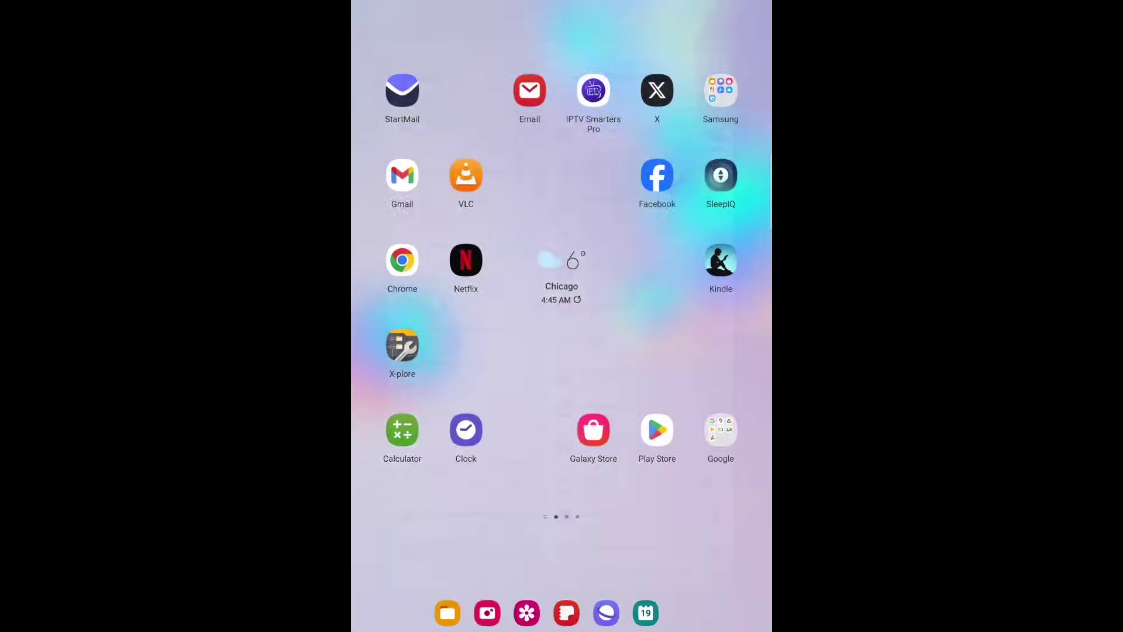
# Launch Downloader from the full app list and dismiss its welcome message.
pyautogui.moveTo(562, 468); pyautogui.dragTo(561, 234)
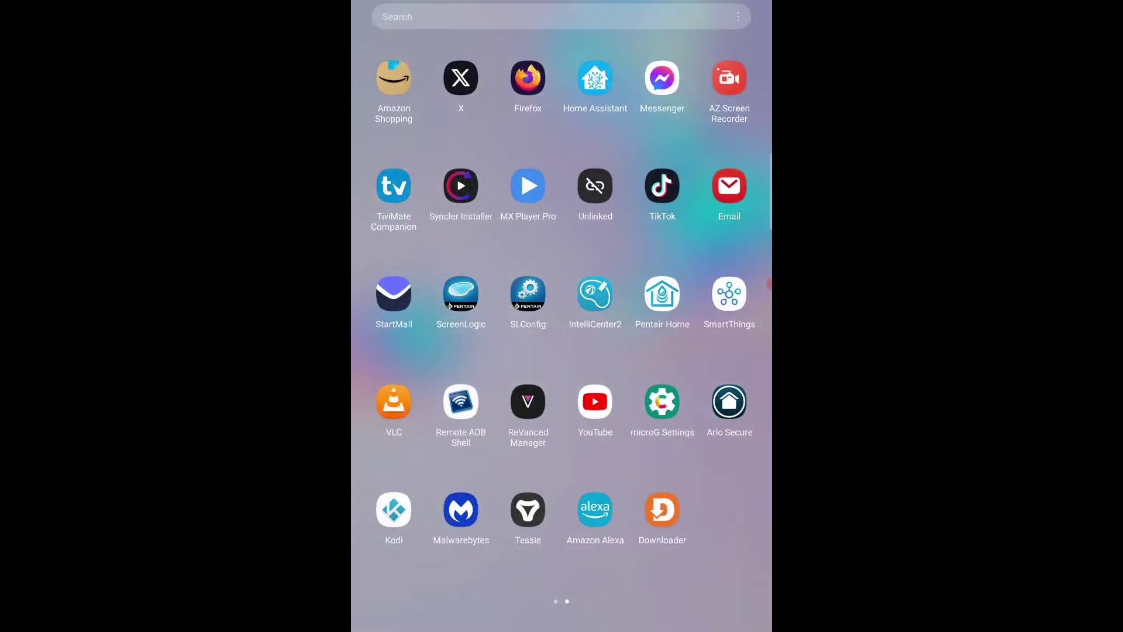
pyautogui.click(661, 510)
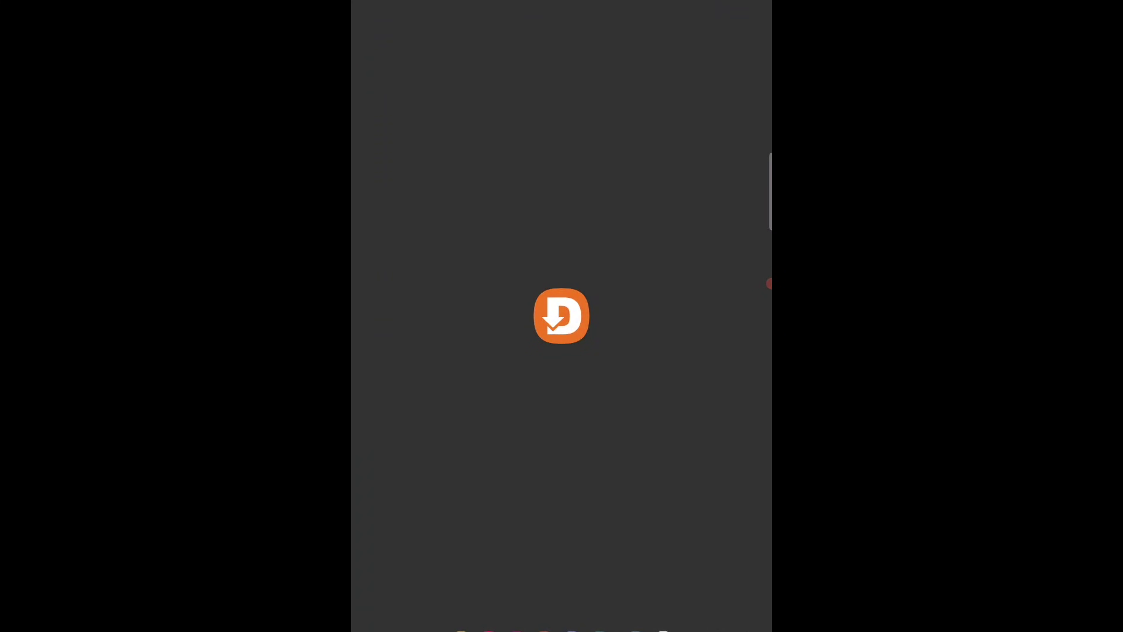
pyautogui.click(561, 402)
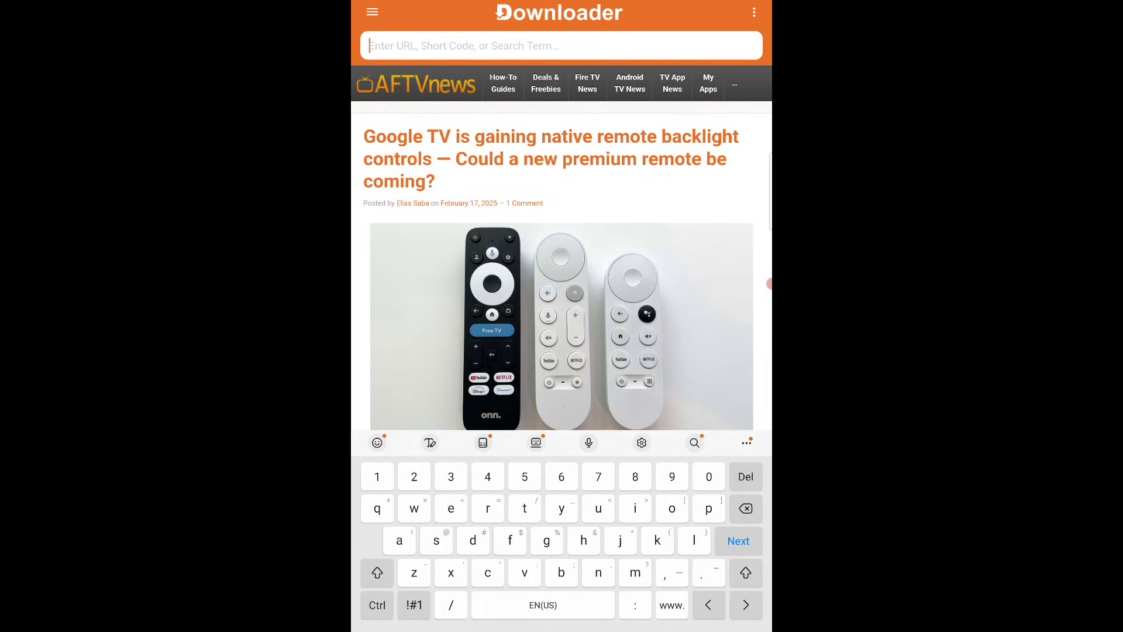
# Load the TROYPOINT Toolbox page with short code 250931 and scroll down to the VPN cards.
pyautogui.write('250931')
pyautogui.press('Return')
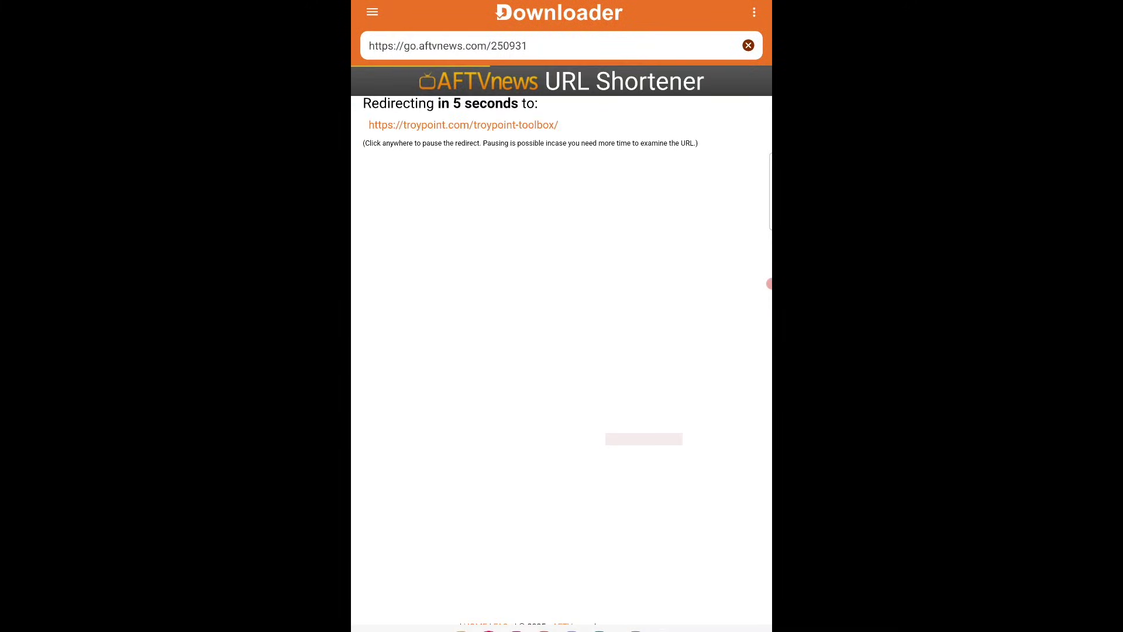
pyautogui.scroll(-5, 562, 316)
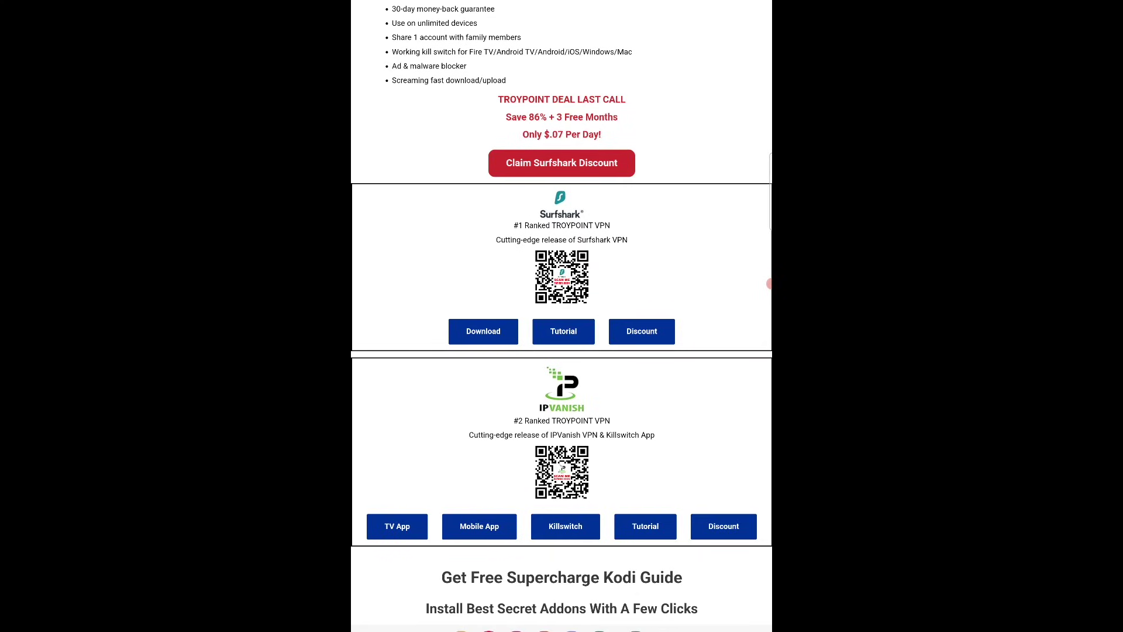
# Download the Surfshark APK from its card and install it on the tablet.
pyautogui.click(483, 331)
pyautogui.press('Return')
pyautogui.press('Return')
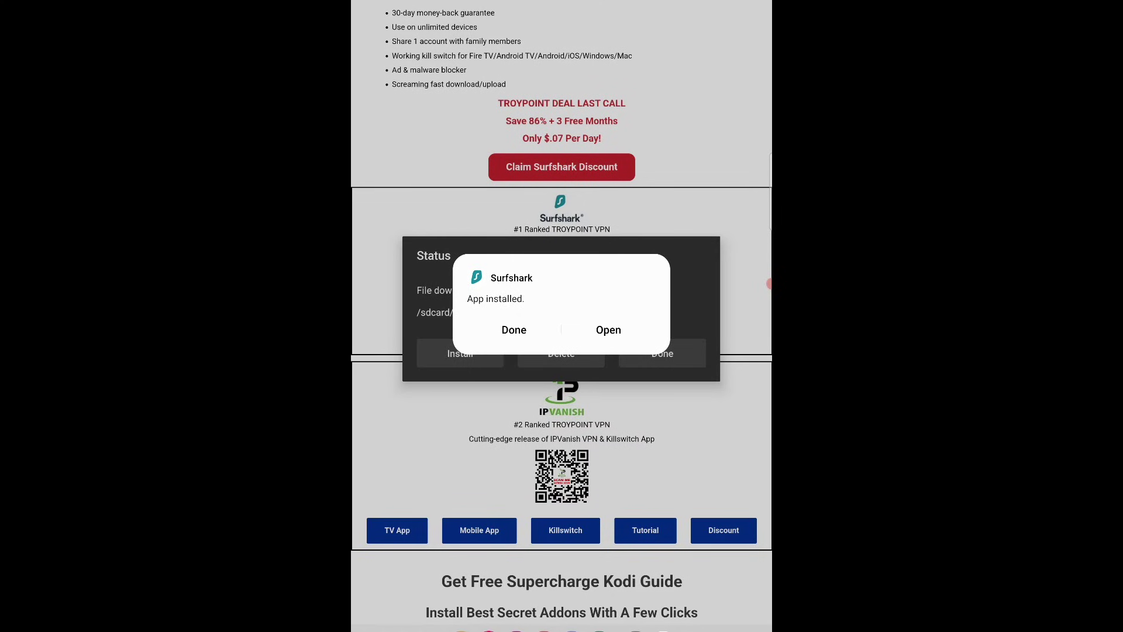
pyautogui.press('Return')
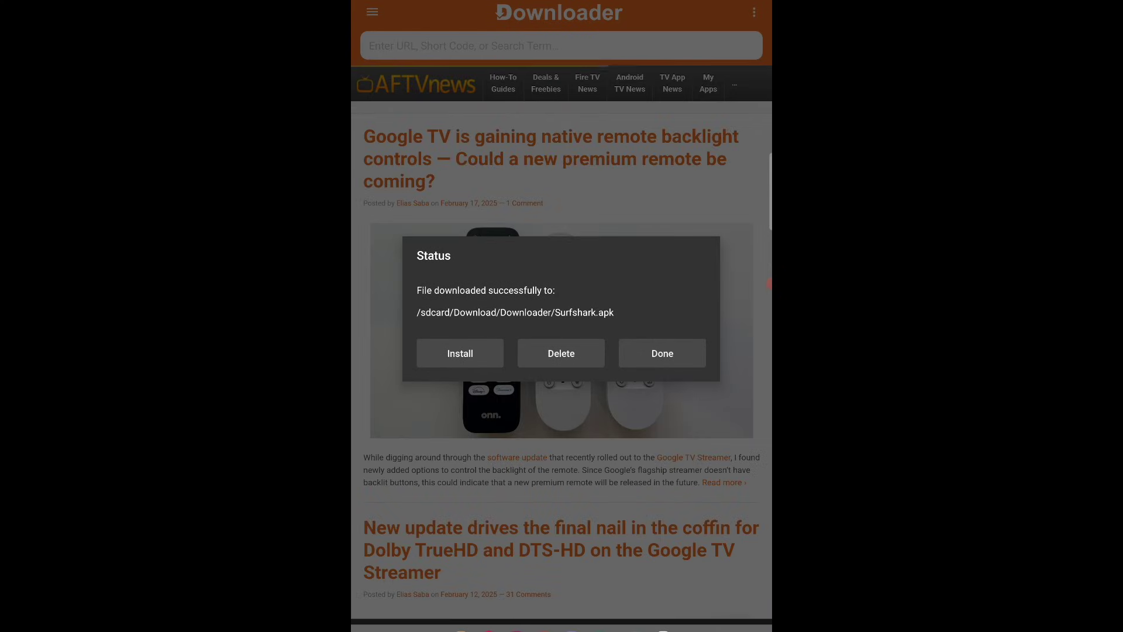
# Delete the leftover Surfshark APK file and leave Downloader for the apps list.
pyautogui.press('Right')
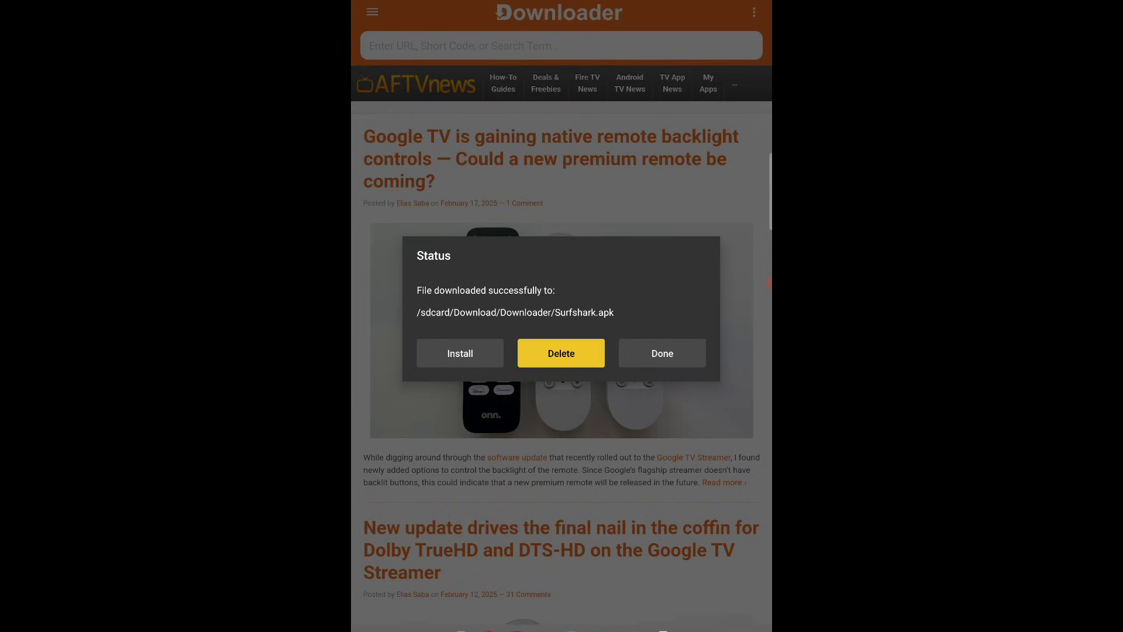
pyautogui.press('Return')
pyautogui.press('Return')
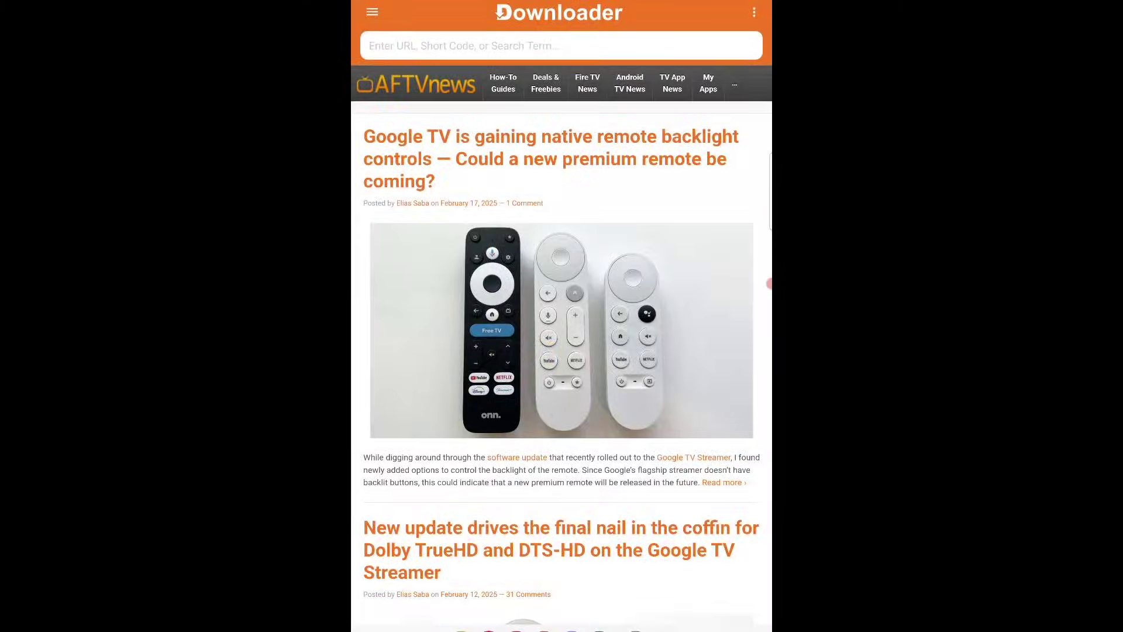
pyautogui.press('Home')
pyautogui.press('Return')
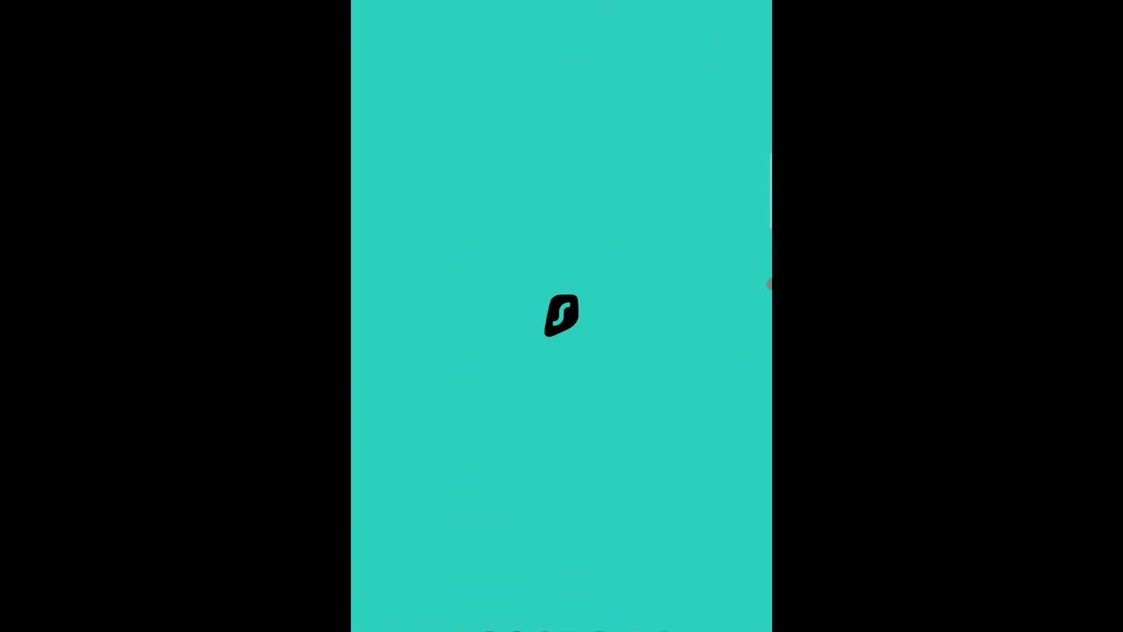